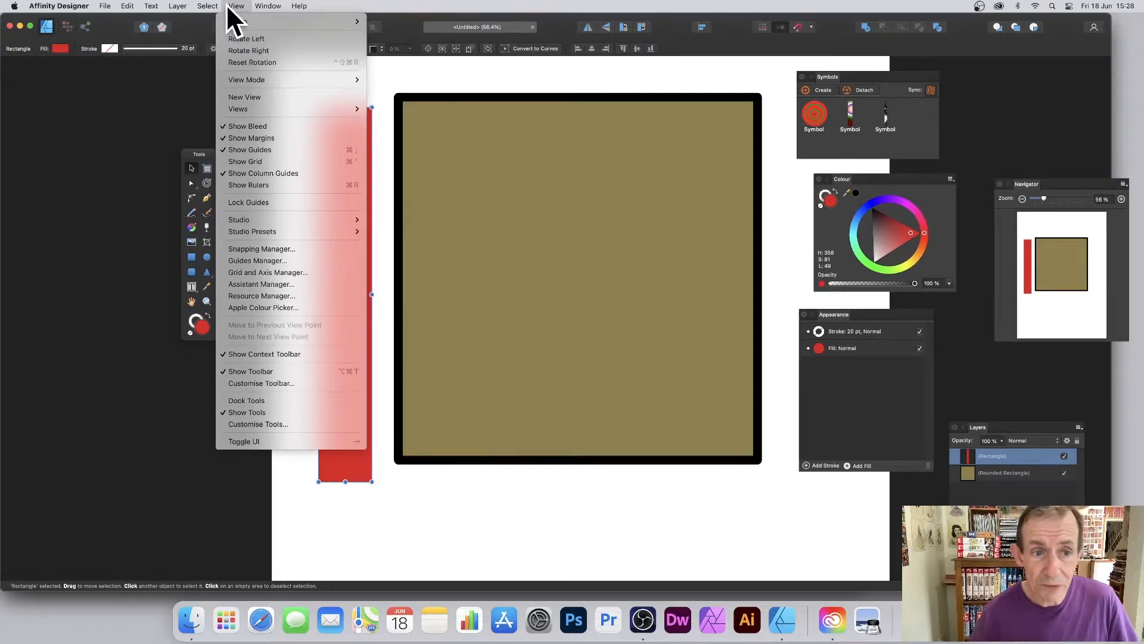
# Step: Create a symbol from the tall red rectangle beside the rounded square
pyautogui.click(574, 98)
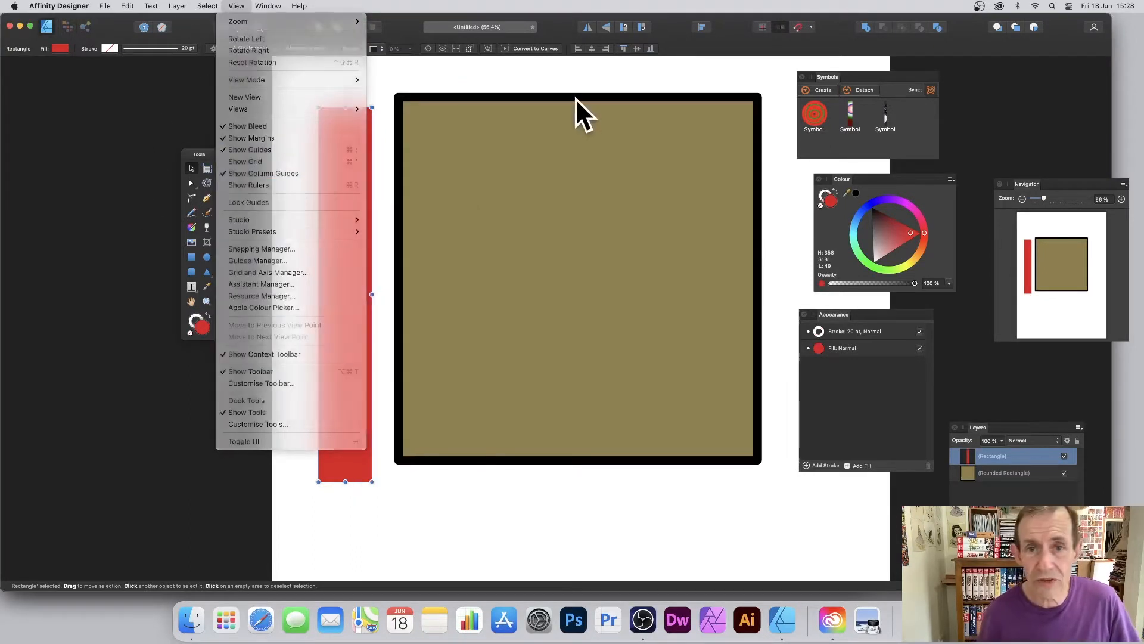
pyautogui.click(577, 98)
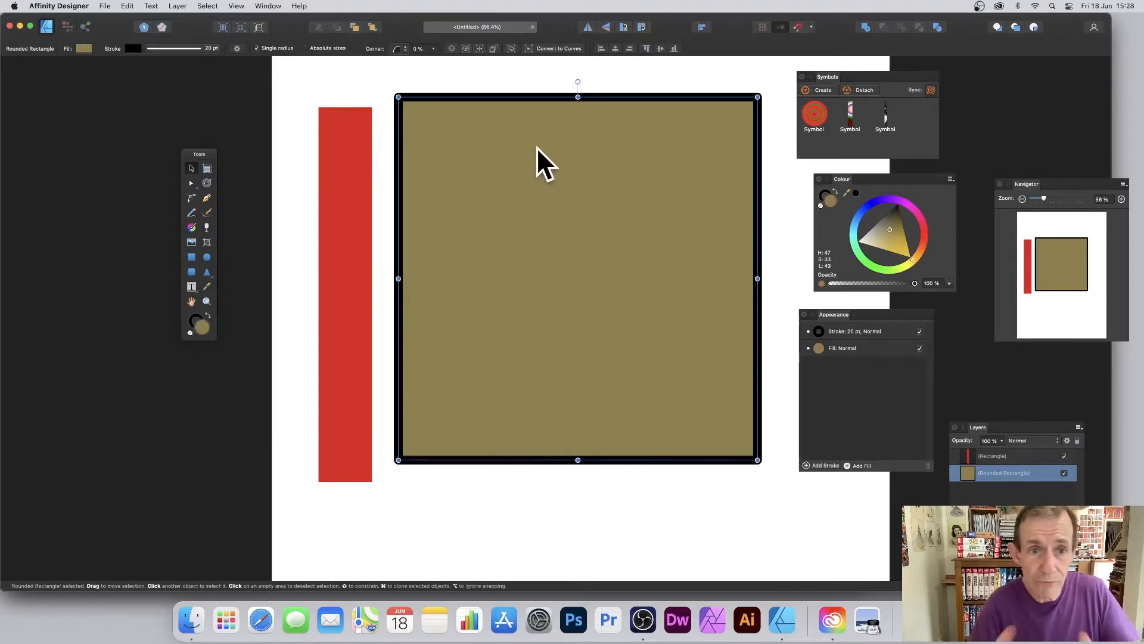
pyautogui.click(350, 131)
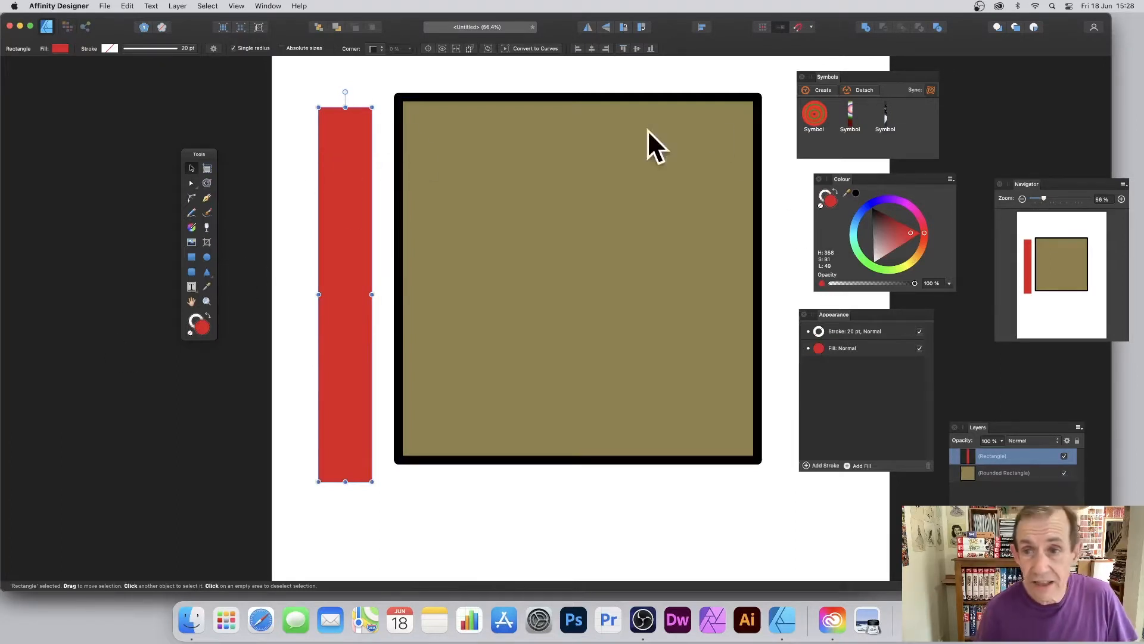
pyautogui.click(823, 92)
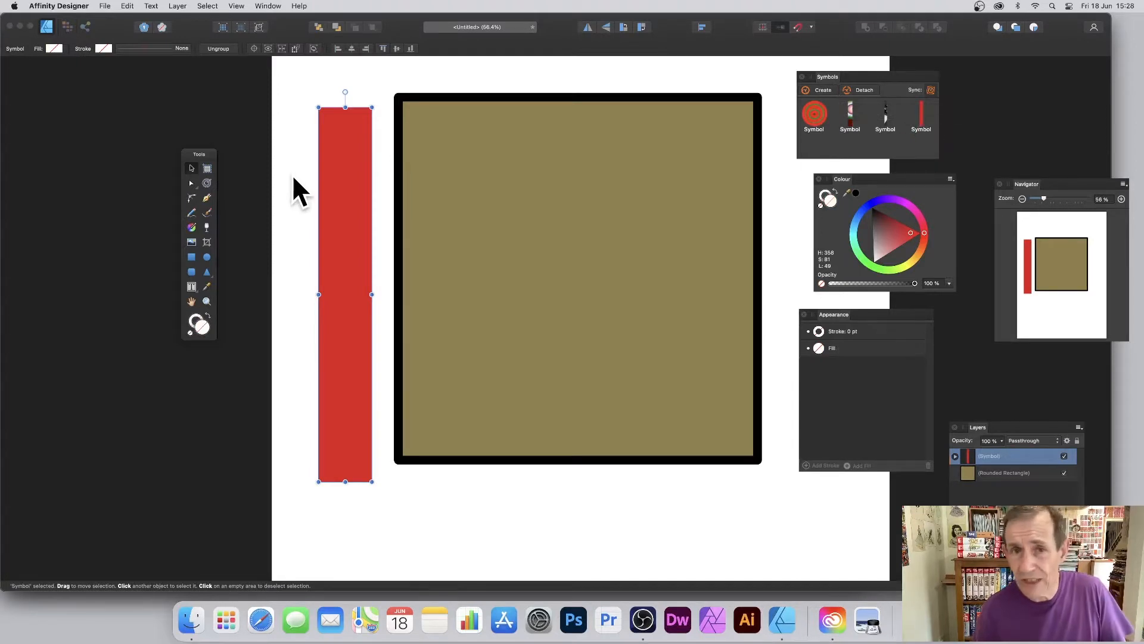
# Step: Nudge the red symbol left, then cut it and paste it inside the large rounded rectangle
pyautogui.hotkey('shift', 'Left')
pyautogui.hotkey('shift', 'Left')
pyautogui.hotkey('shift', 'Left')
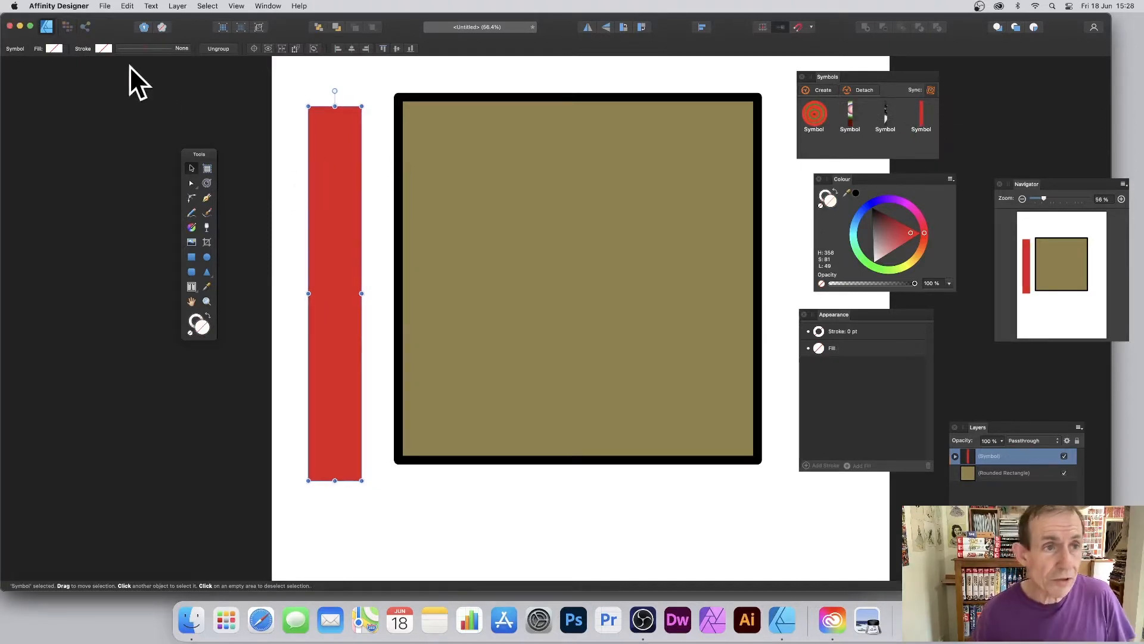
pyautogui.click(127, 6)
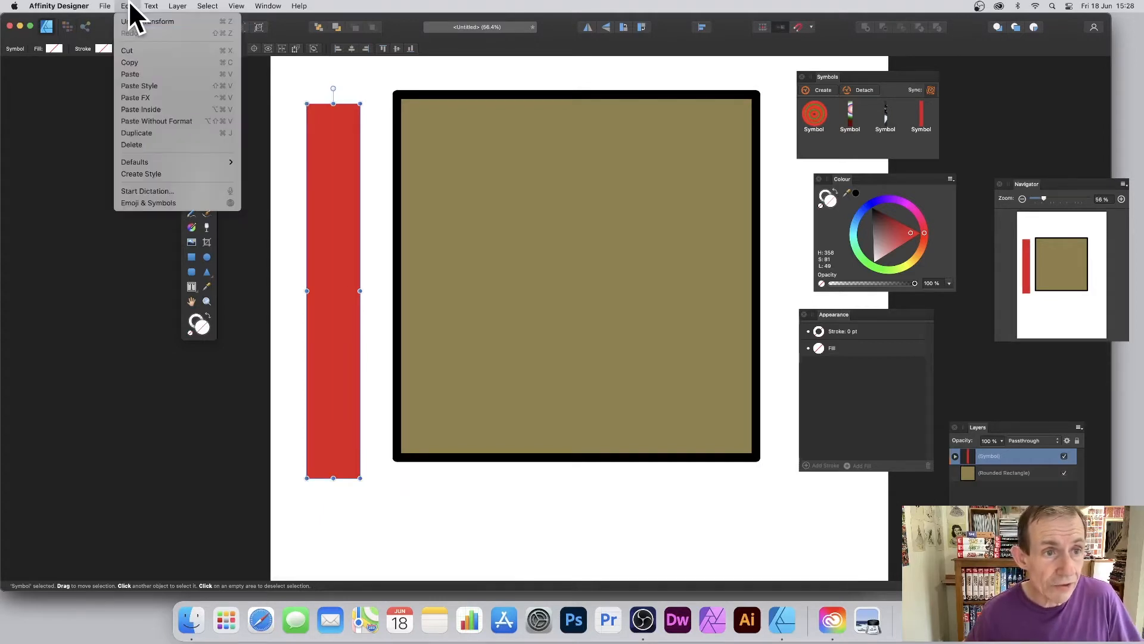
pyautogui.click(128, 50)
pyautogui.click(127, 6)
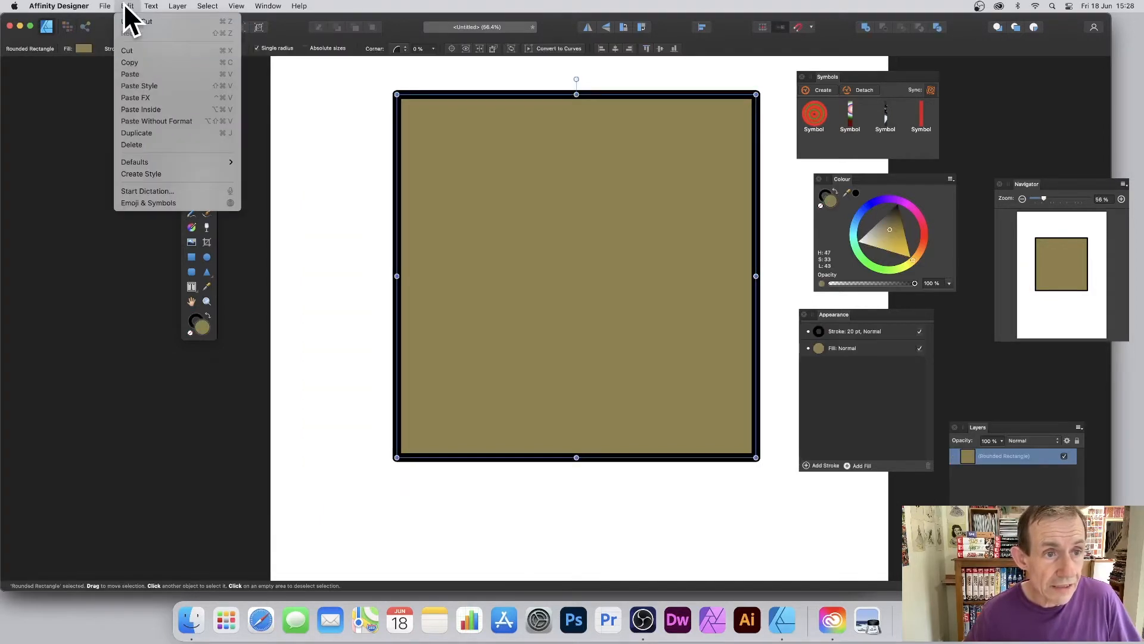
pyautogui.click(171, 111)
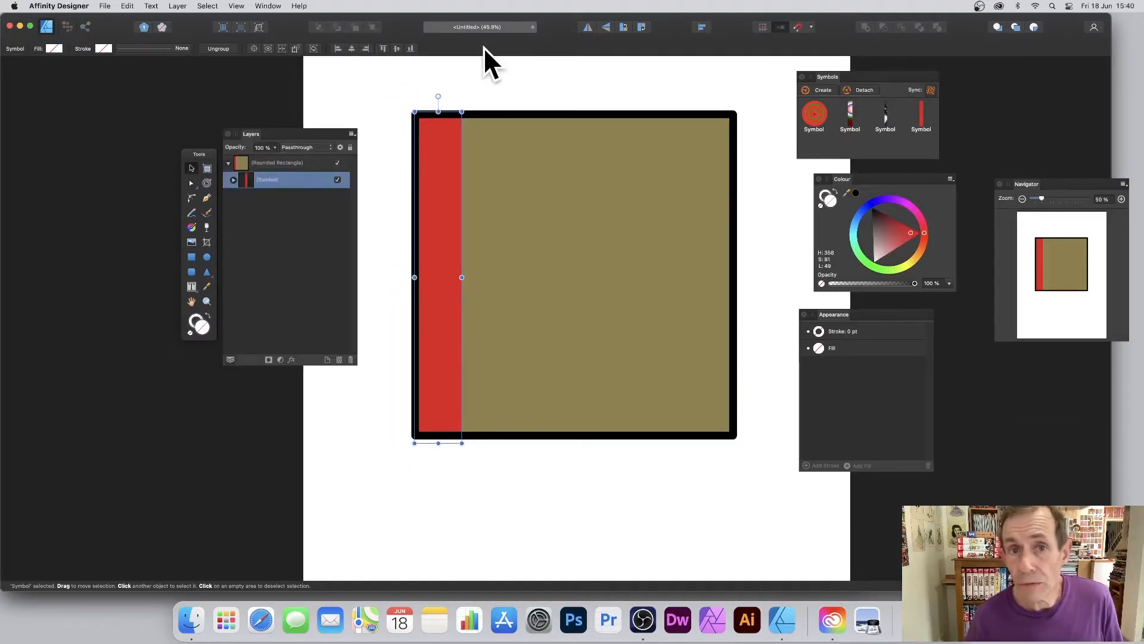
# Step: Duplicate the red symbol across the rounded rectangle until seven side-by-side copies fill its width
pyautogui.moveTo(450, 187); pyautogui.dragTo(710, 204)
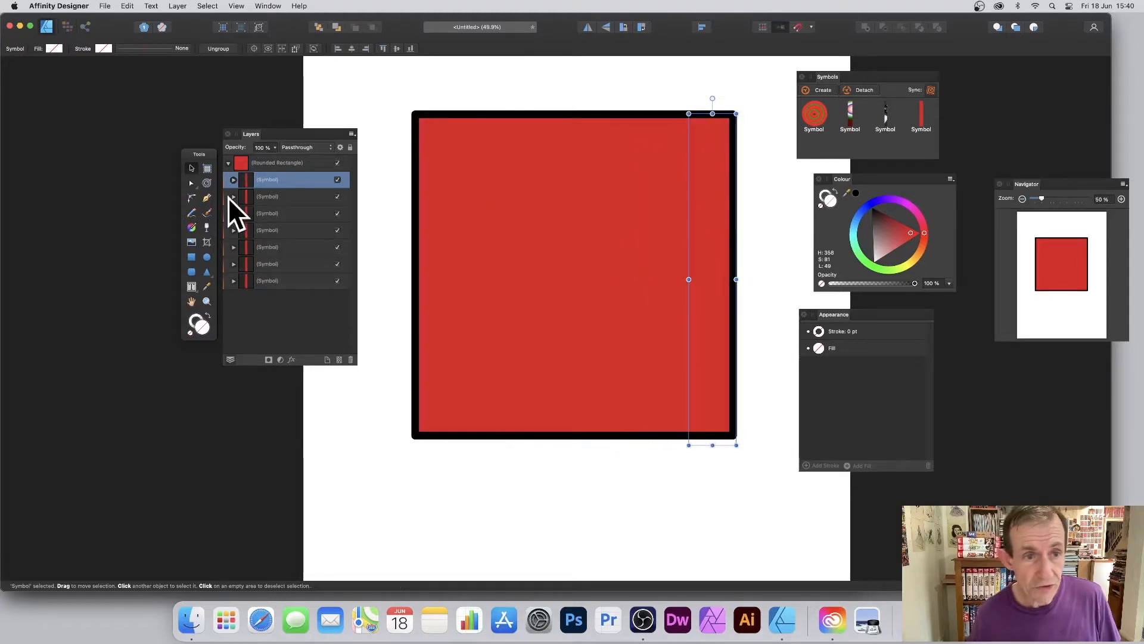
# Step: Change the fill of the rectangle inside the topmost symbol to pink, H 338, S 81, L 49
pyautogui.click(233, 180)
pyautogui.click(277, 195)
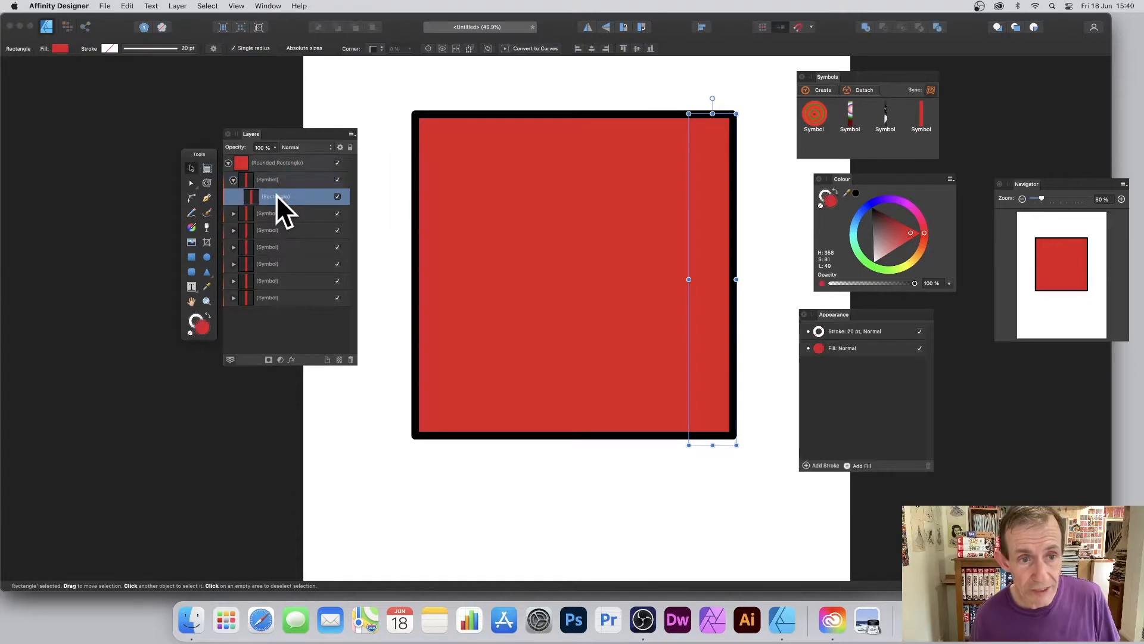
pyautogui.click(60, 49)
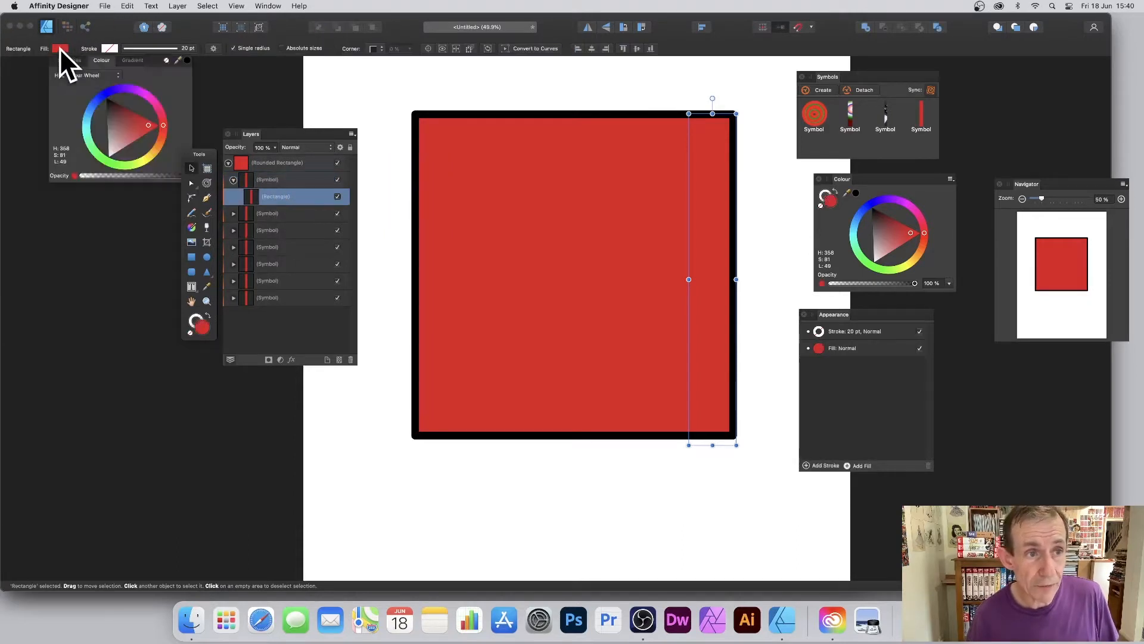
pyautogui.moveTo(123, 89); pyautogui.dragTo(168, 110)
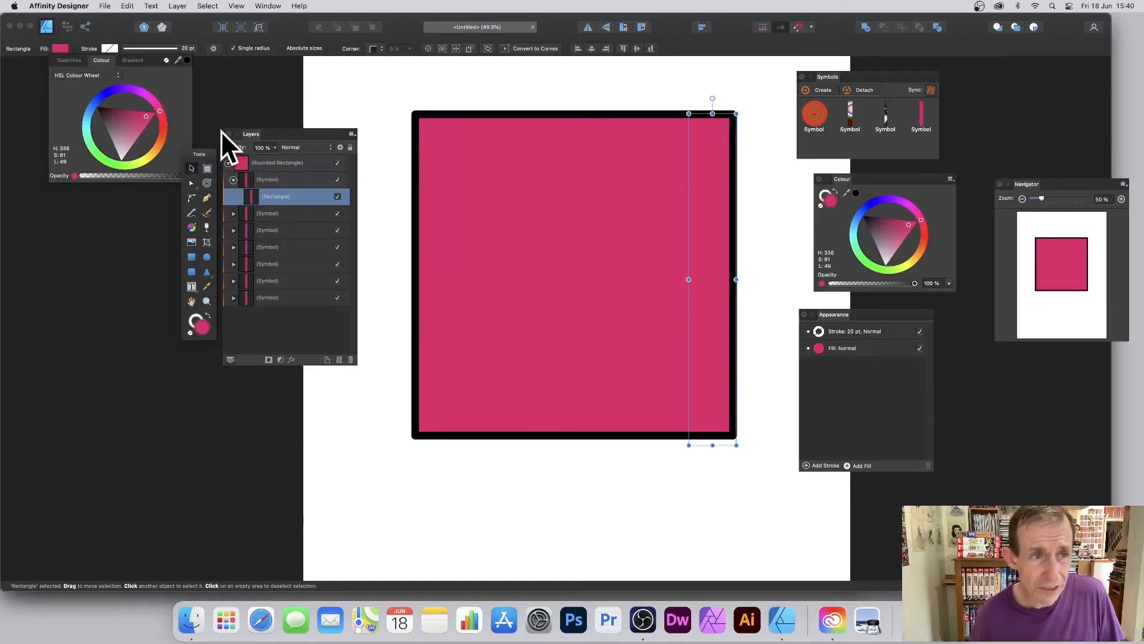
# Step: Give the nested rectangle a linear gradient fill with an extra stop near the middle and a yellow stop at 16%
pyautogui.click(134, 61)
pyautogui.click(128, 91)
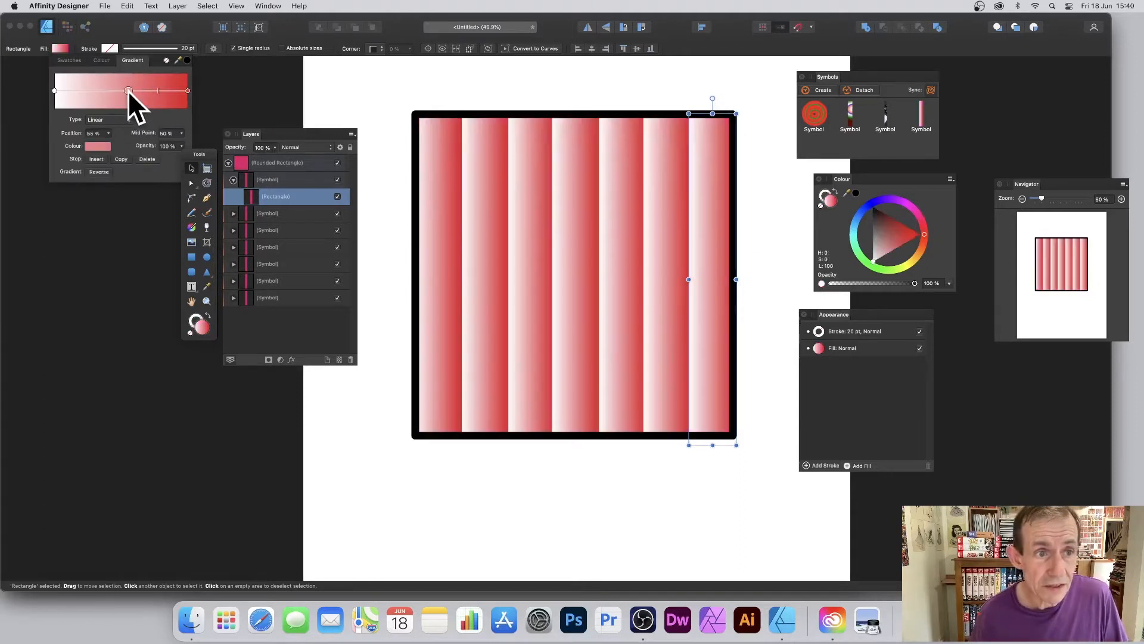
pyautogui.click(77, 90)
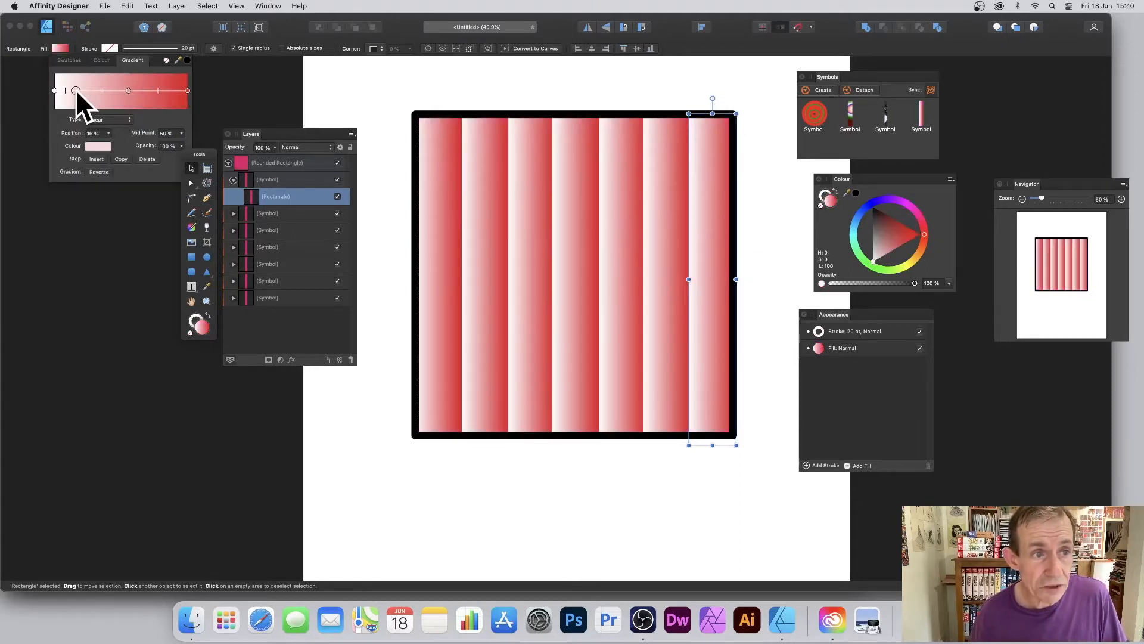
pyautogui.click(97, 143)
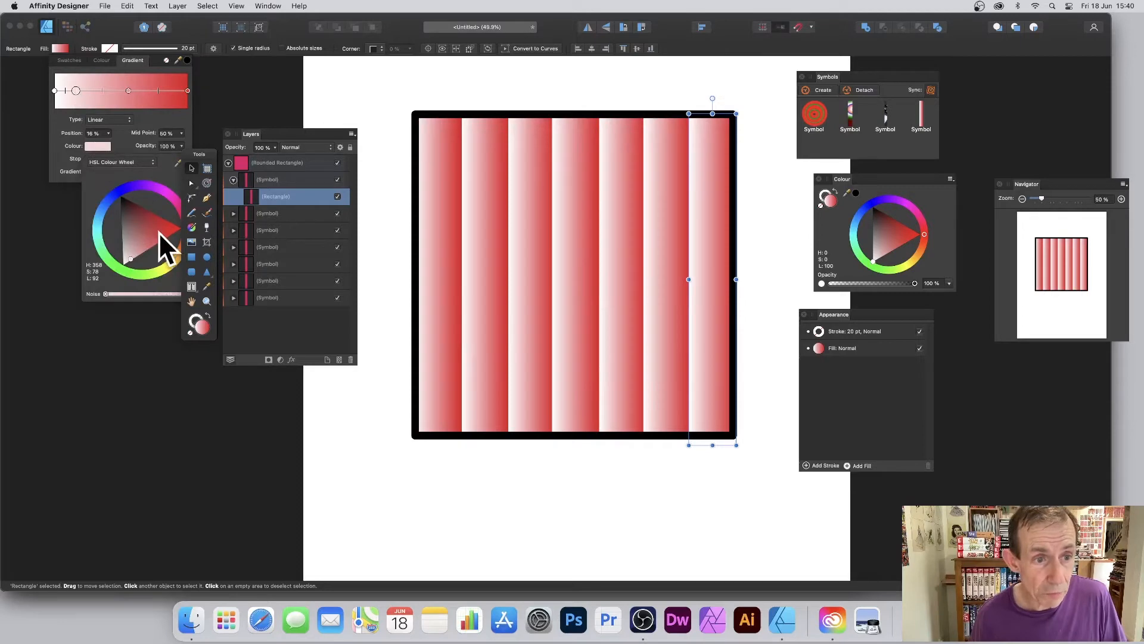
pyautogui.moveTo(158, 231); pyautogui.dragTo(167, 263)
pyautogui.moveTo(148, 224); pyautogui.dragTo(154, 254)
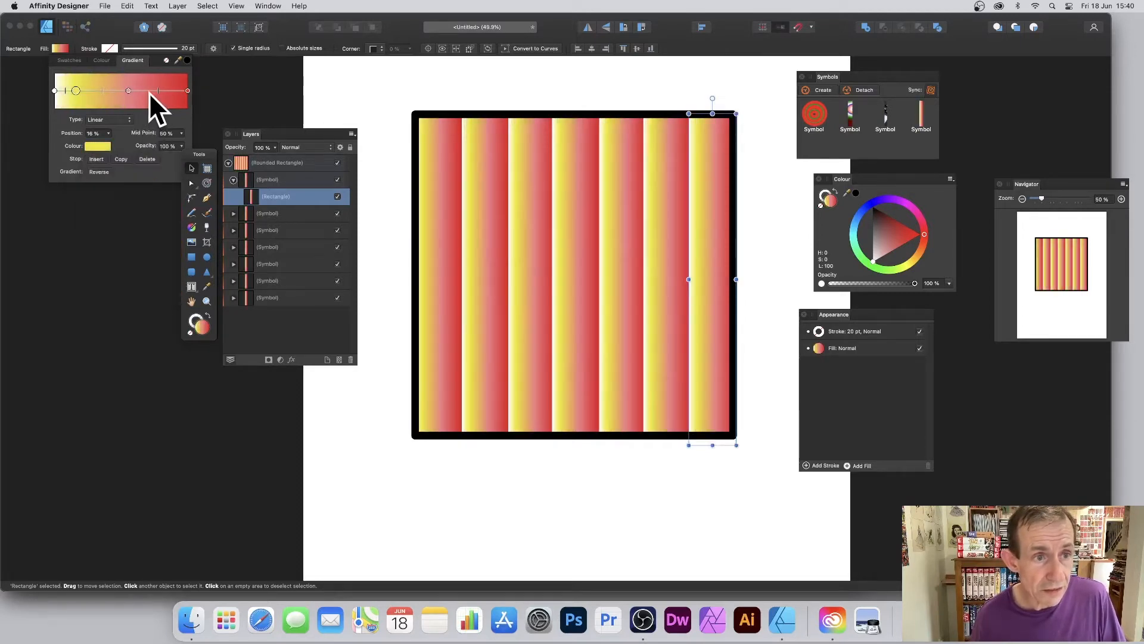
# Step: Add a black stop at 67% to the rectangle's gradient
pyautogui.click(144, 90)
pyautogui.click(96, 145)
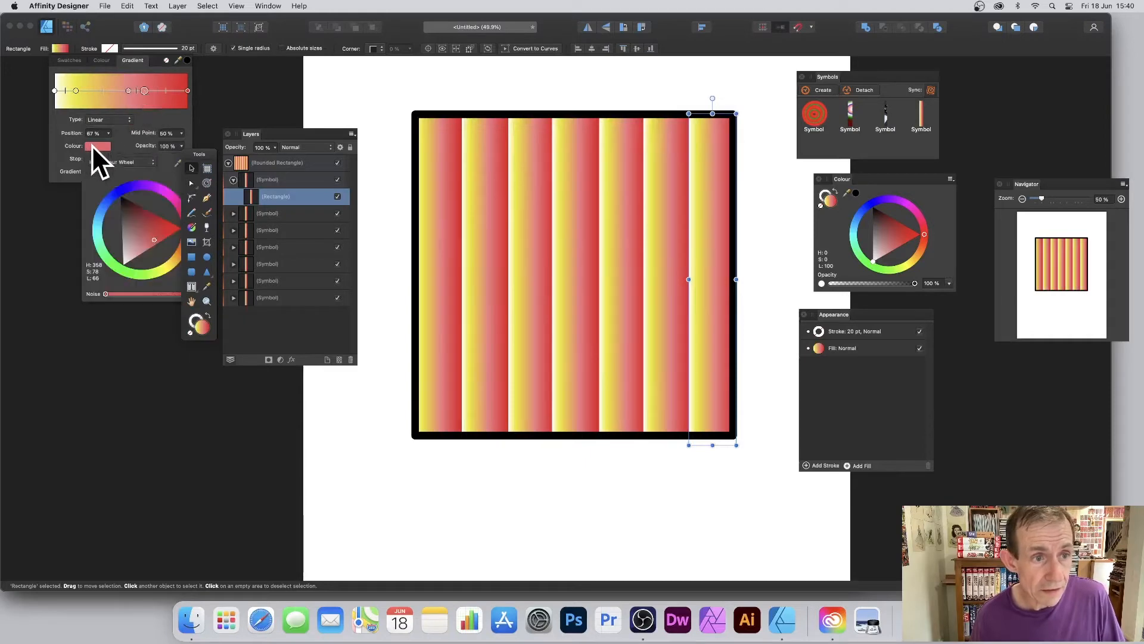
pyautogui.moveTo(139, 227); pyautogui.dragTo(113, 197)
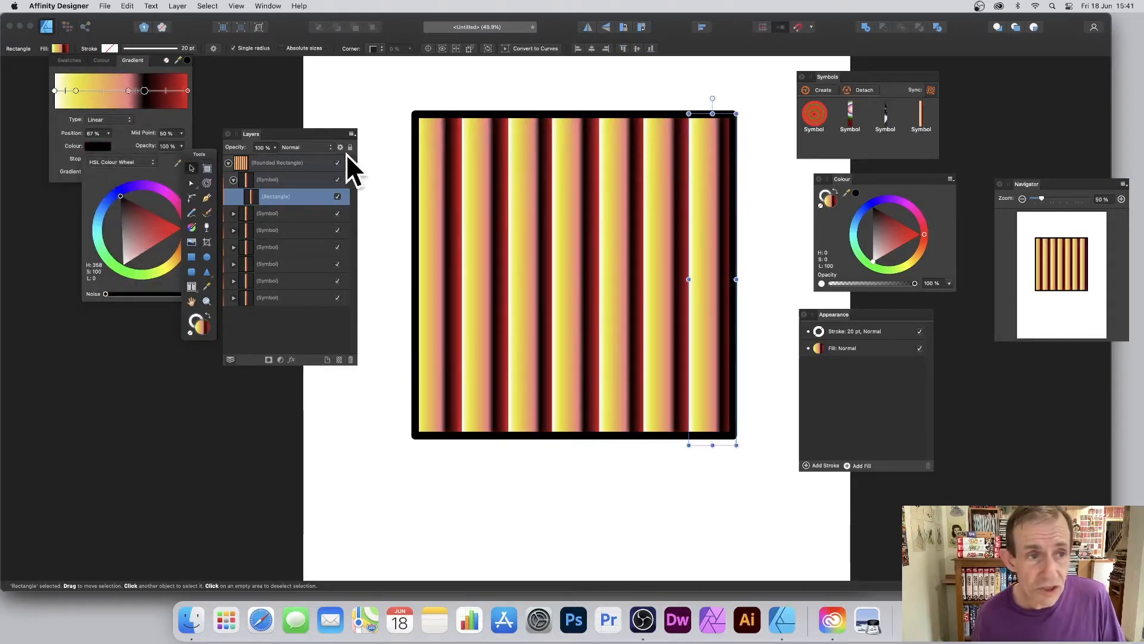
# Step: Change the gradient type to Radial and reposition it with the Fill tool so its glow slants diagonally across each strip
pyautogui.click(97, 119)
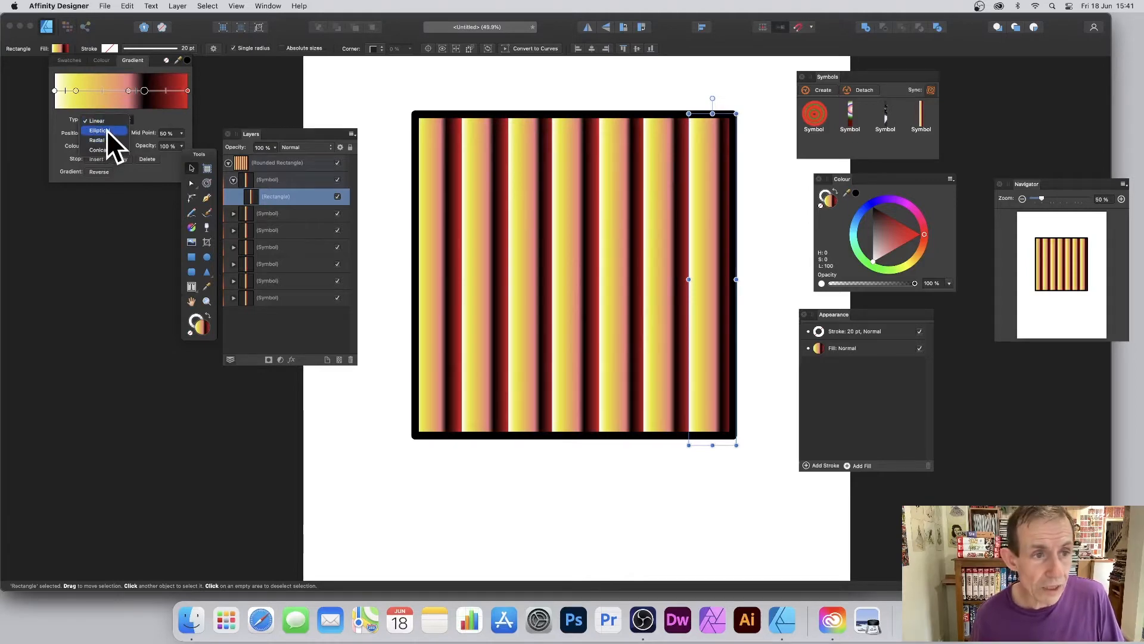
pyautogui.click(102, 140)
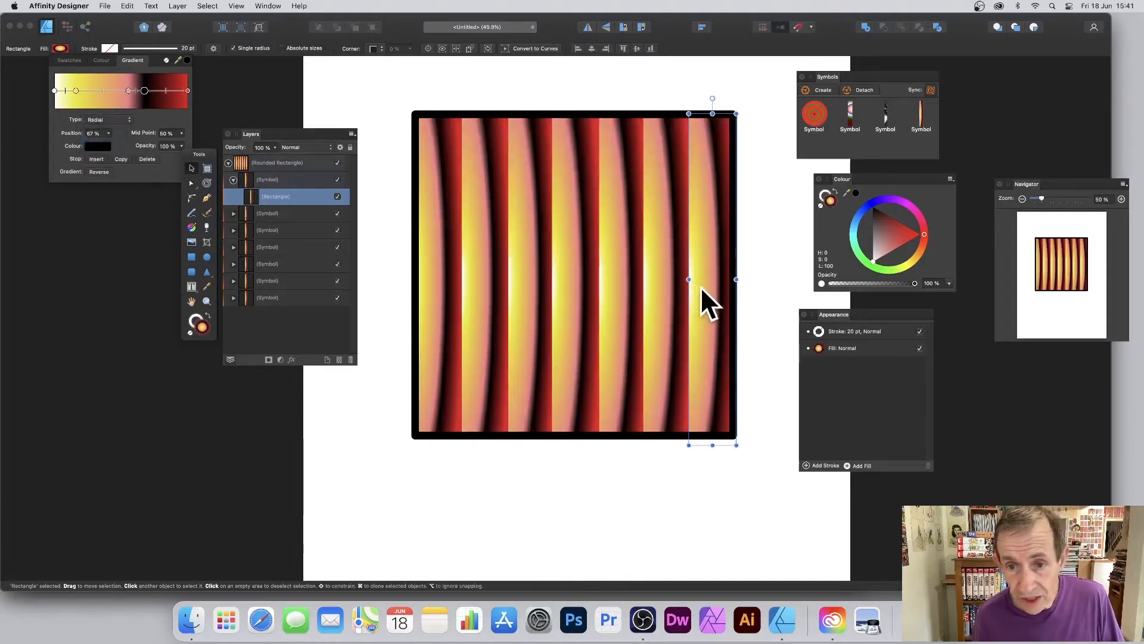
pyautogui.click(192, 227)
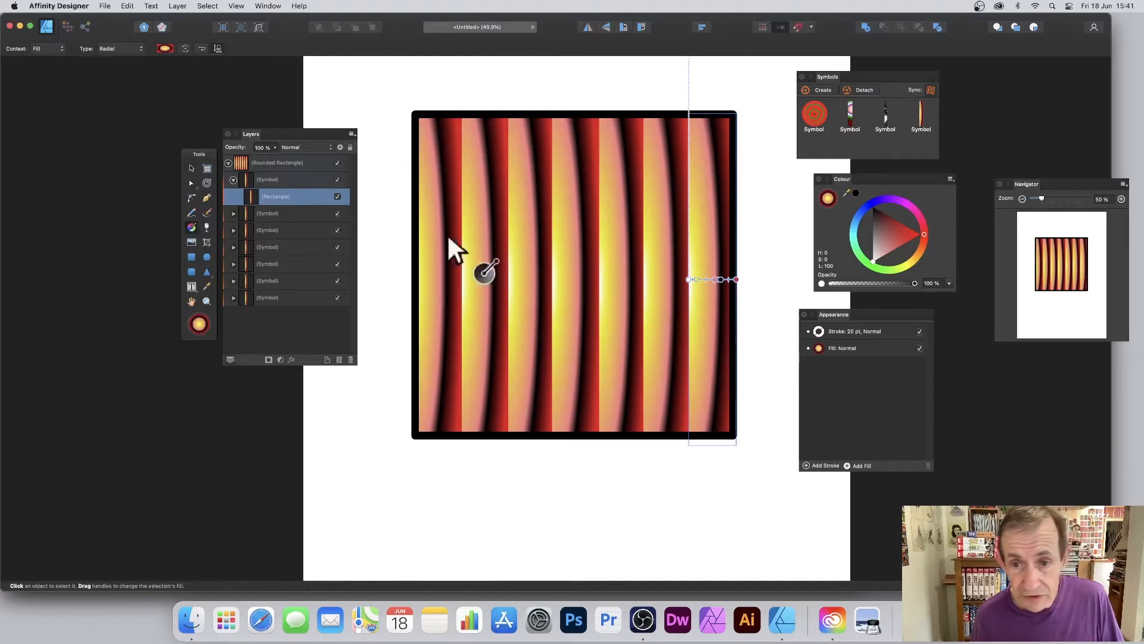
pyautogui.moveTo(687, 276)
pyautogui.mouseDown()
pyautogui.moveTo(598, 227)
pyautogui.moveTo(690, 263)
pyautogui.moveTo(698, 284)
pyautogui.moveTo(718, 248)
pyautogui.moveTo(664, 260)
pyautogui.moveTo(718, 250)
pyautogui.moveTo(702, 246)
pyautogui.moveTo(781, 186)
pyautogui.moveTo(718, 120)
pyautogui.moveTo(566, 216)
pyautogui.moveTo(735, 284)
pyautogui.moveTo(681, 204)
pyautogui.moveTo(692, 174)
pyautogui.moveTo(721, 281)
pyautogui.moveTo(792, 349)
pyautogui.moveTo(776, 289)
pyautogui.moveTo(744, 265)
pyautogui.mouseUp()
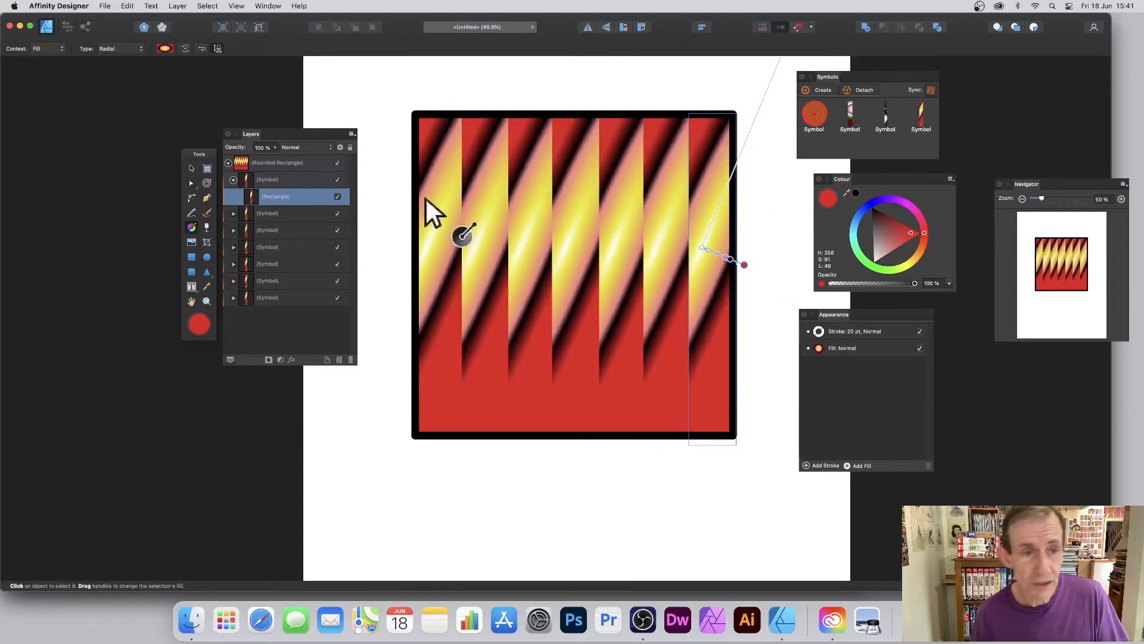
pyautogui.click(192, 168)
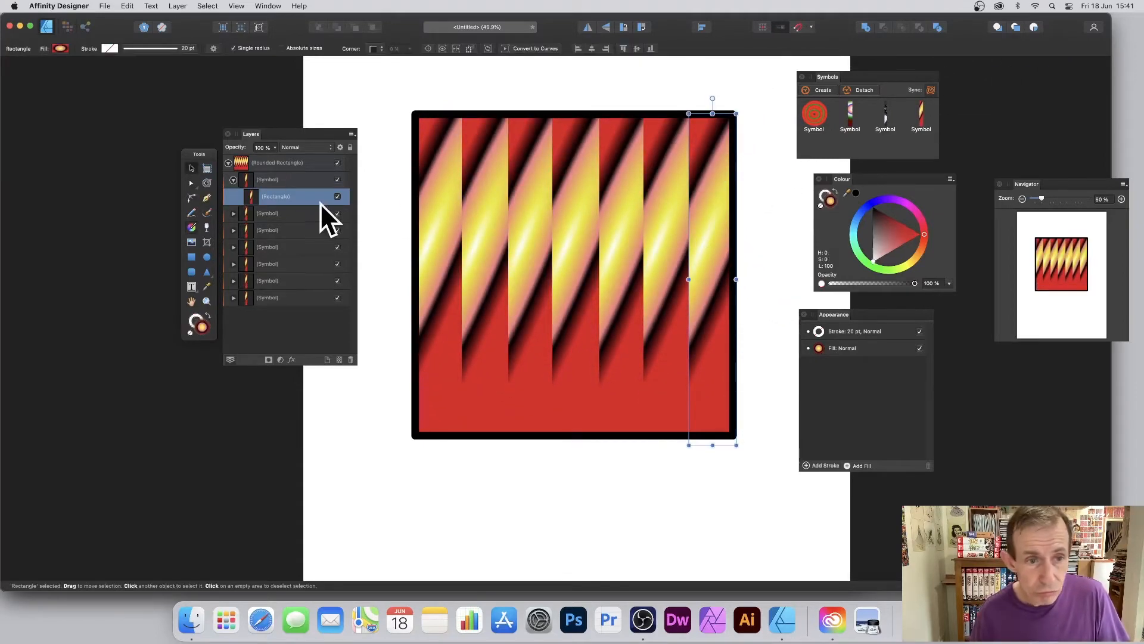
# Step: Group all seven symbols inside the rounded rectangle
pyautogui.click(234, 180)
pyautogui.click(279, 181)
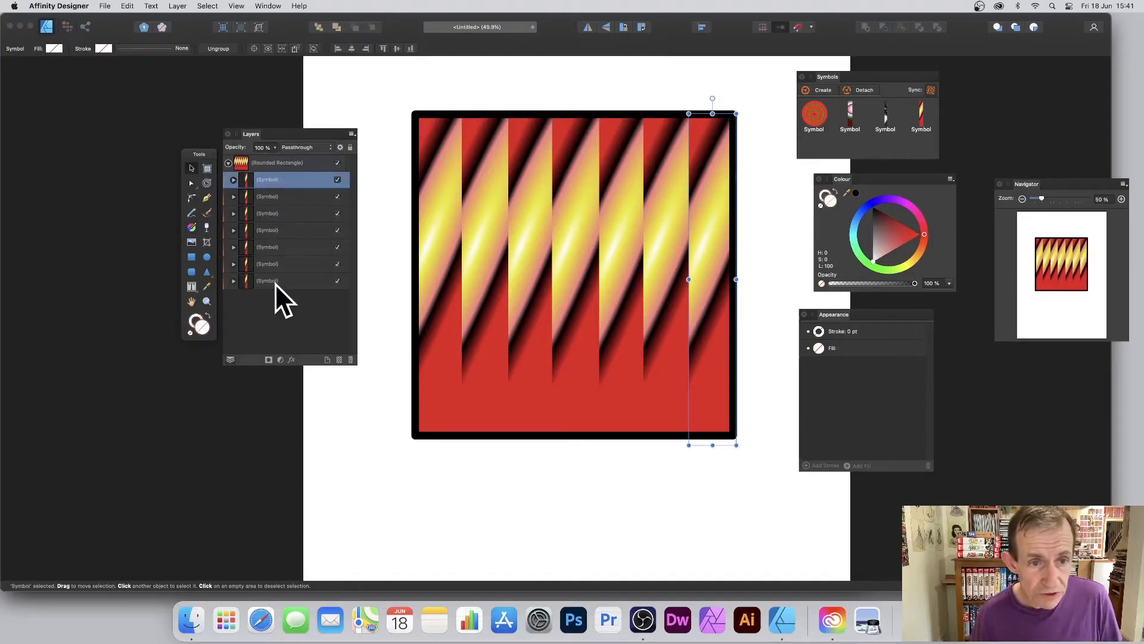
pyautogui.keyDown('shift'); pyautogui.click(275, 284); pyautogui.keyUp('shift')
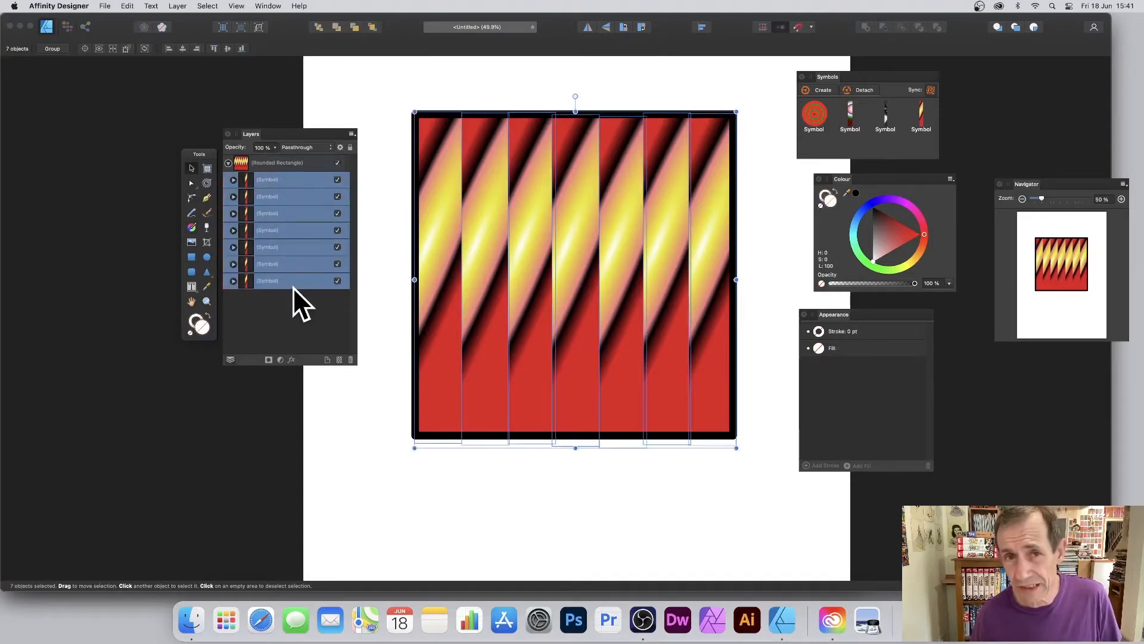
pyautogui.rightClick(286, 179)
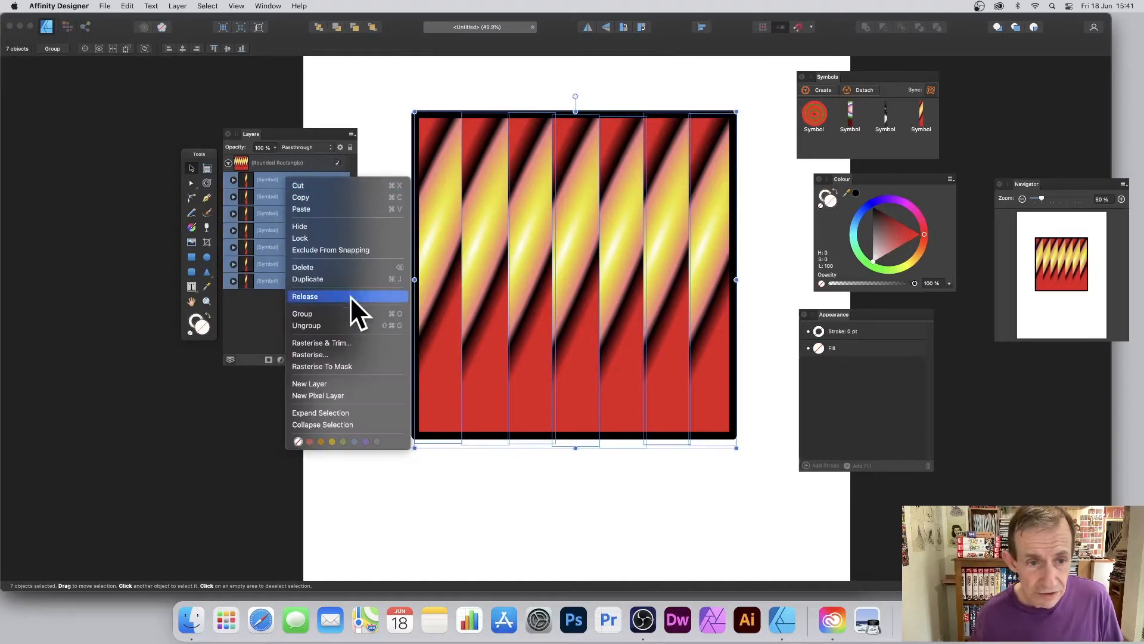
pyautogui.click(325, 313)
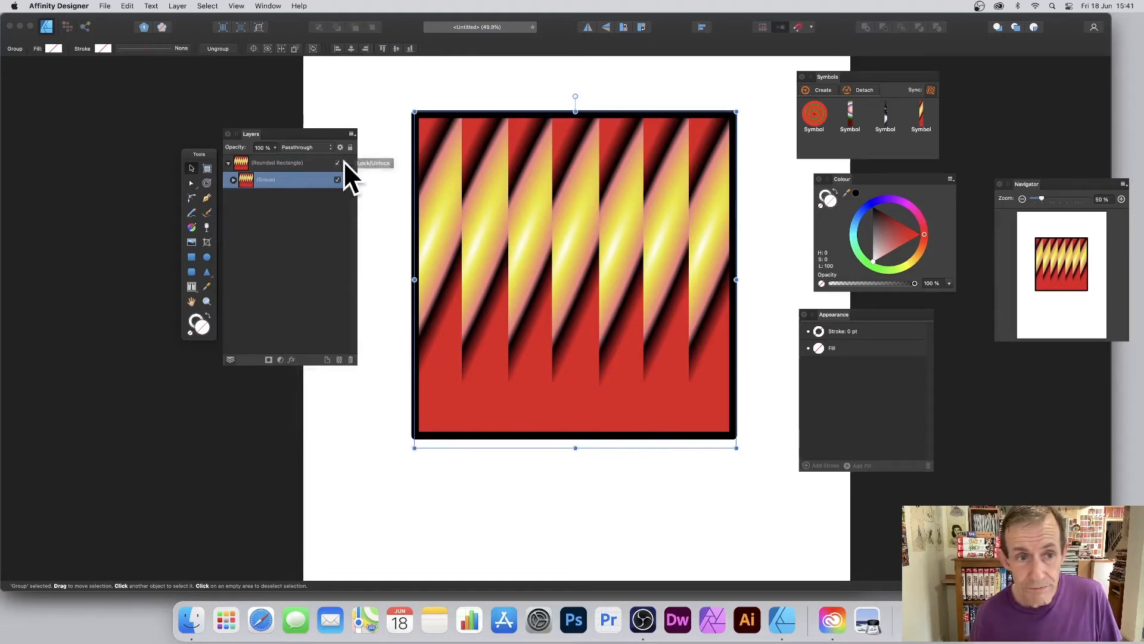
# Step: Duplicate the symbol group and rotate the copy 90° clockwise so its strips run horizontally
pyautogui.rightClick(259, 178)
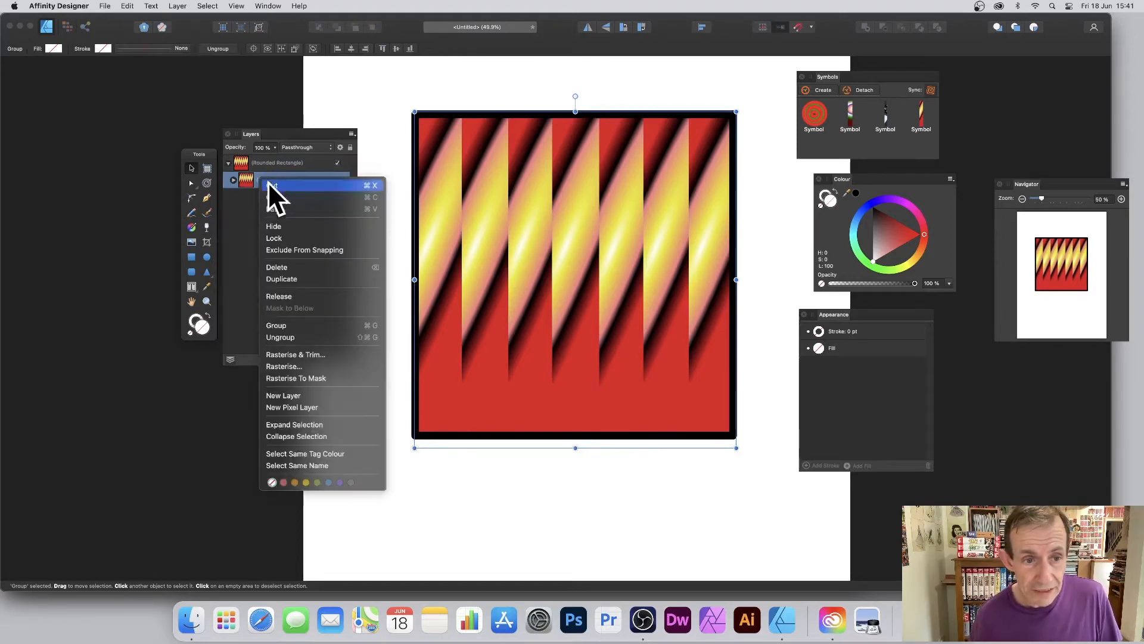
pyautogui.click(295, 279)
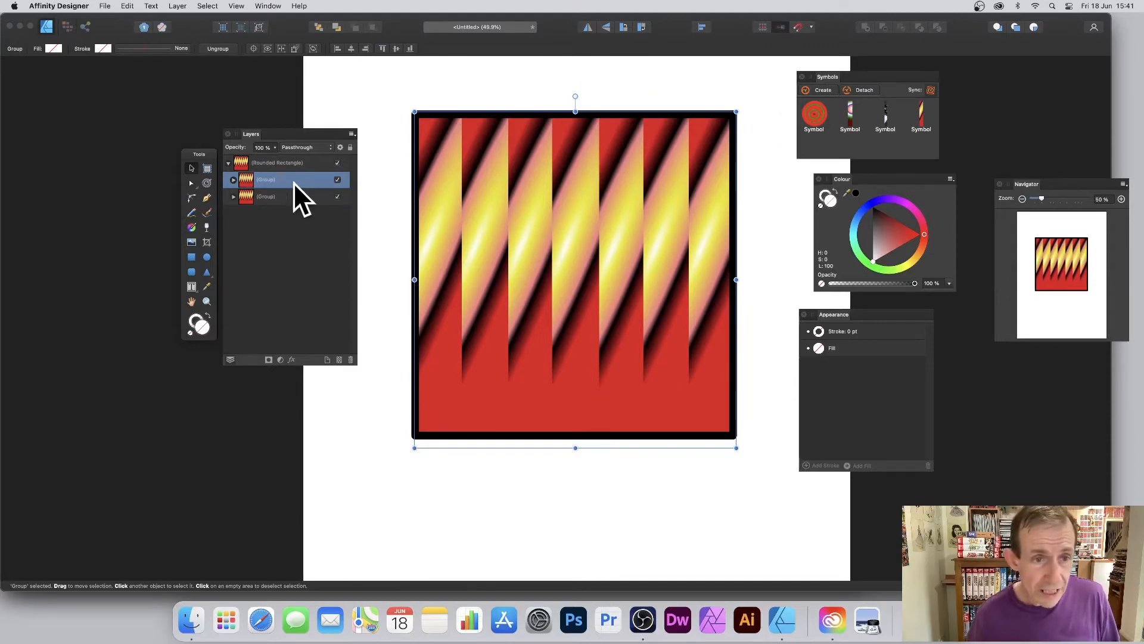
pyautogui.moveTo(739, 108); pyautogui.dragTo(477, 161)
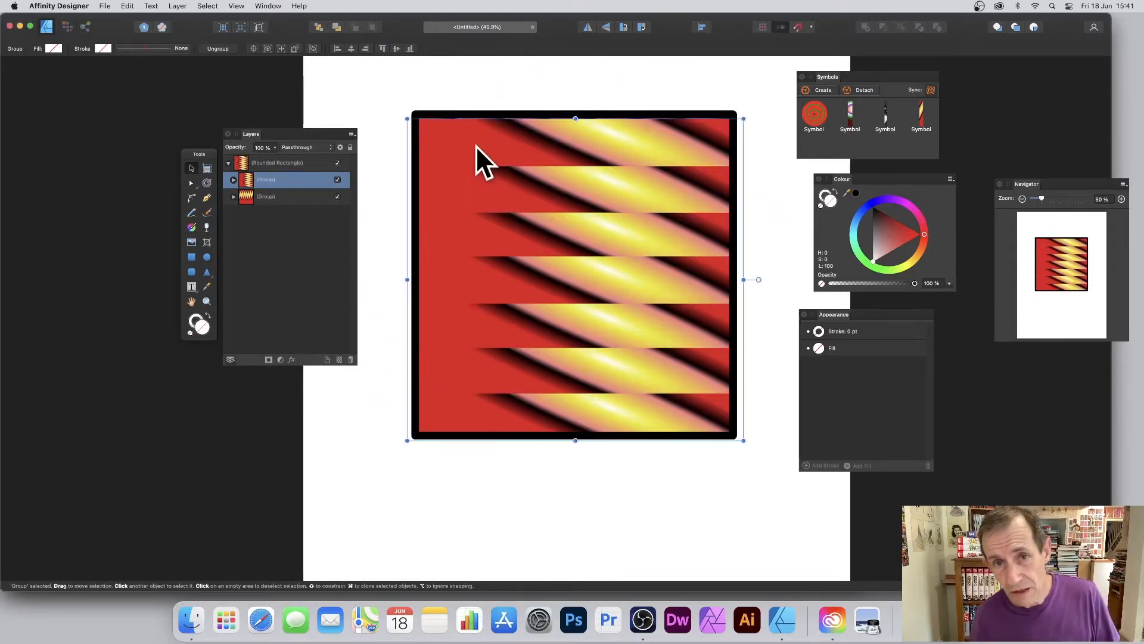
# Step: Set the rotated group's blend mode to Colour Burn
pyautogui.click(297, 147)
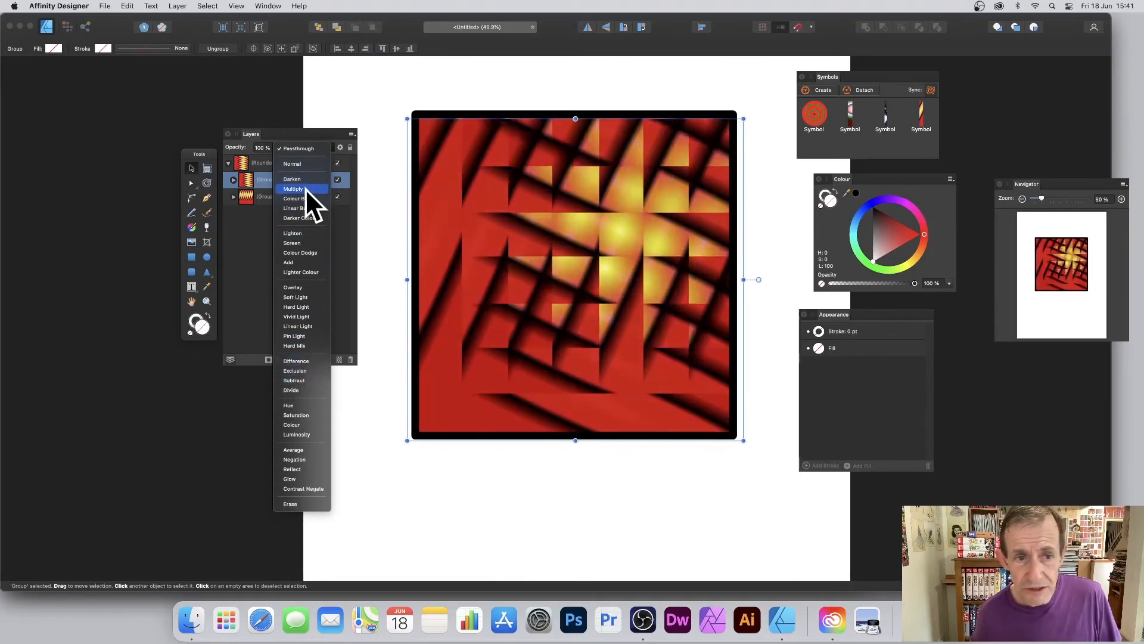
pyautogui.click(304, 199)
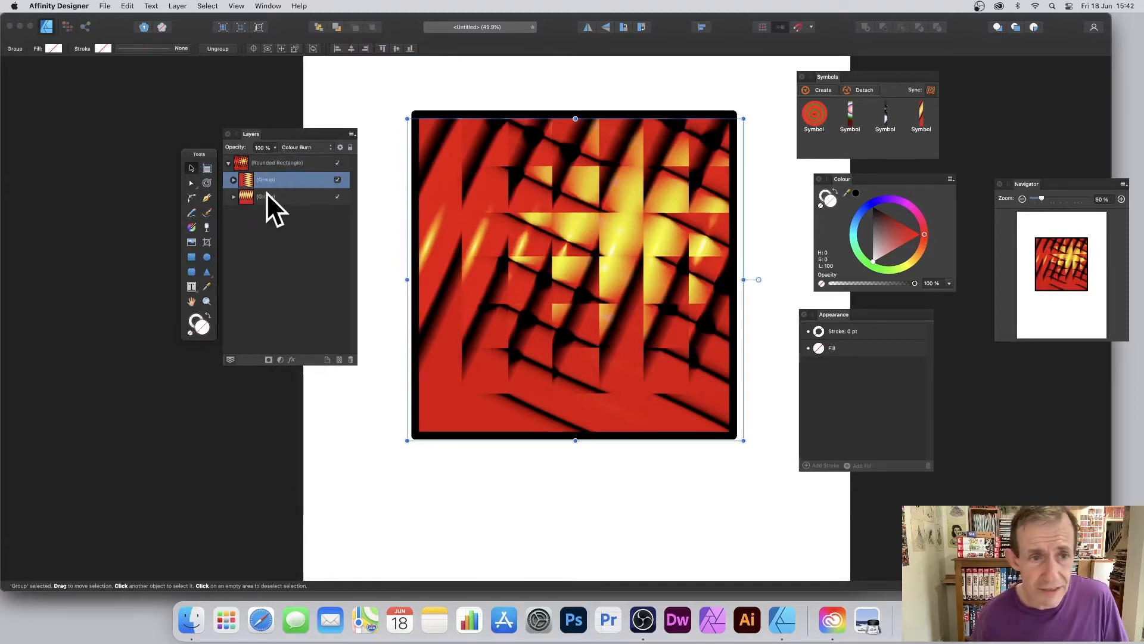
# Step: Select the rectangle inside the rotated group's first symbol and reposition its radial gradient, shifting the centre and reducing the tilt
pyautogui.click(233, 180)
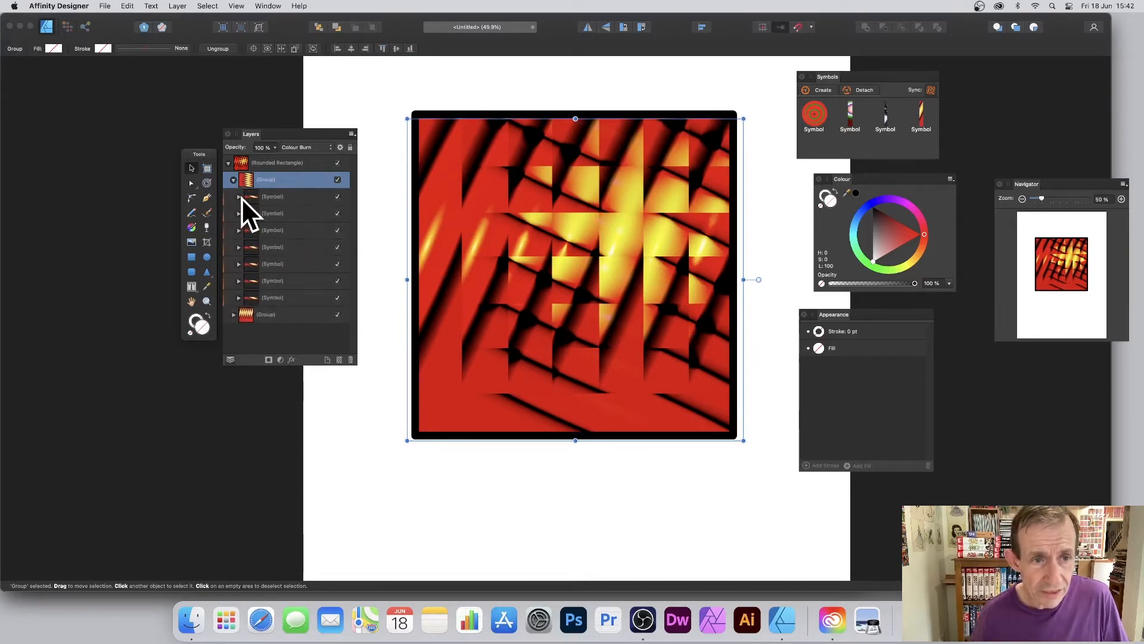
pyautogui.click(240, 197)
pyautogui.click(277, 213)
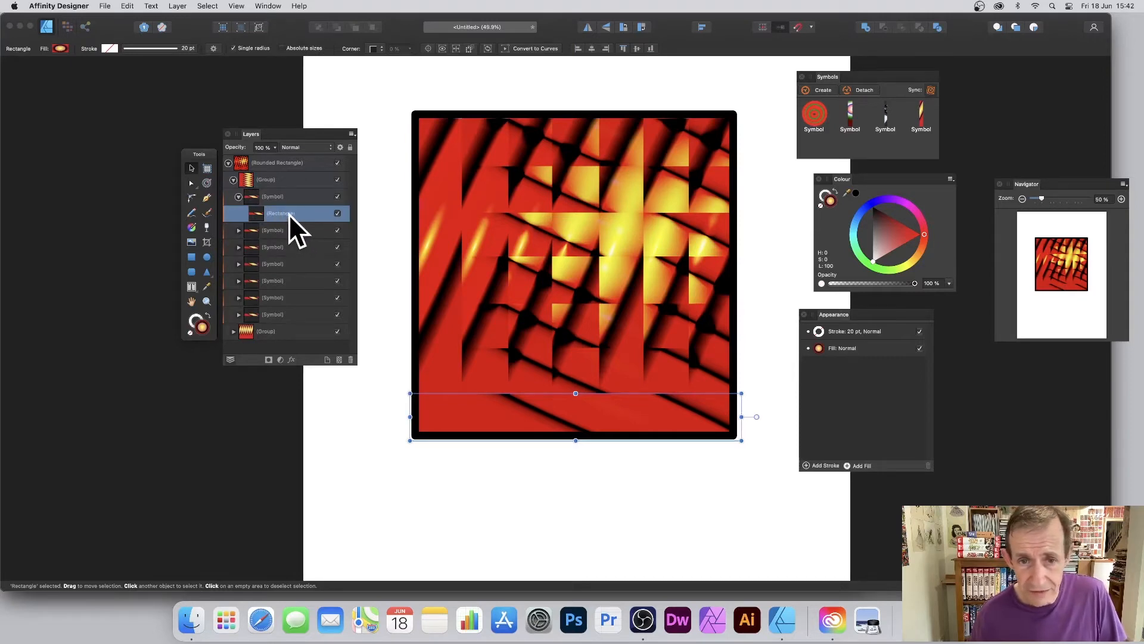
pyautogui.click(195, 227)
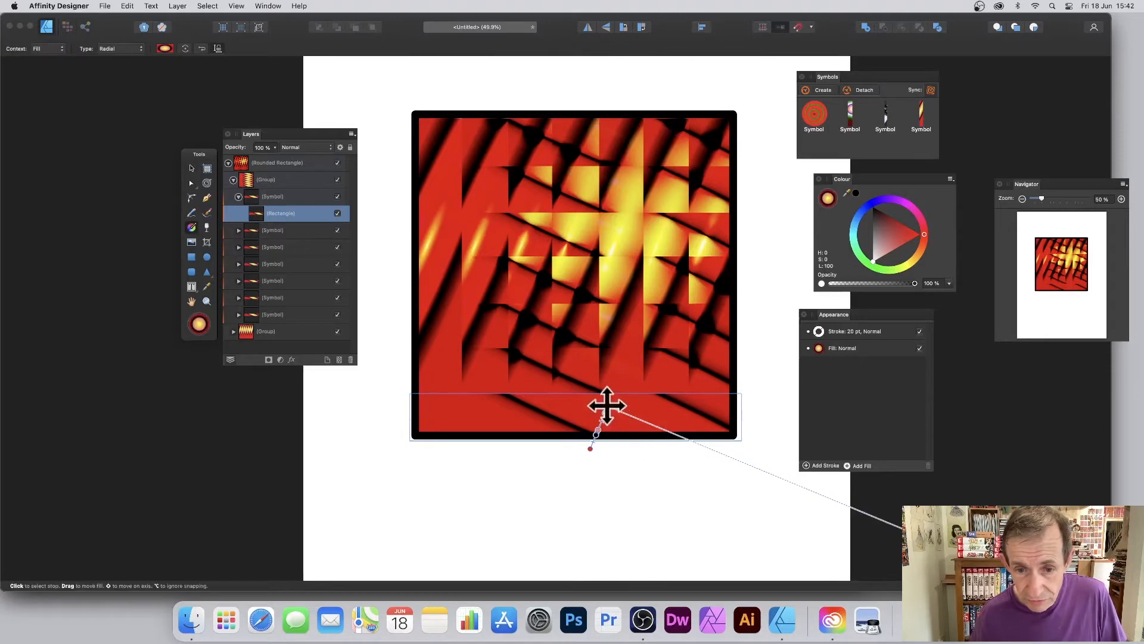
pyautogui.moveTo(609, 404); pyautogui.dragTo(525, 410)
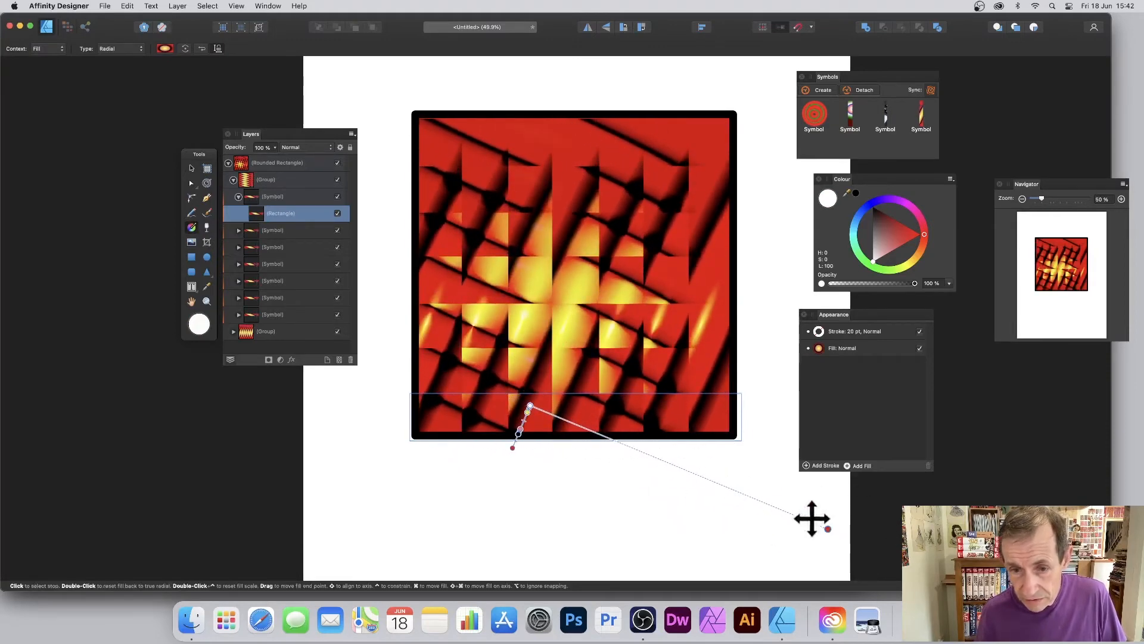
pyautogui.moveTo(821, 528); pyautogui.dragTo(803, 481)
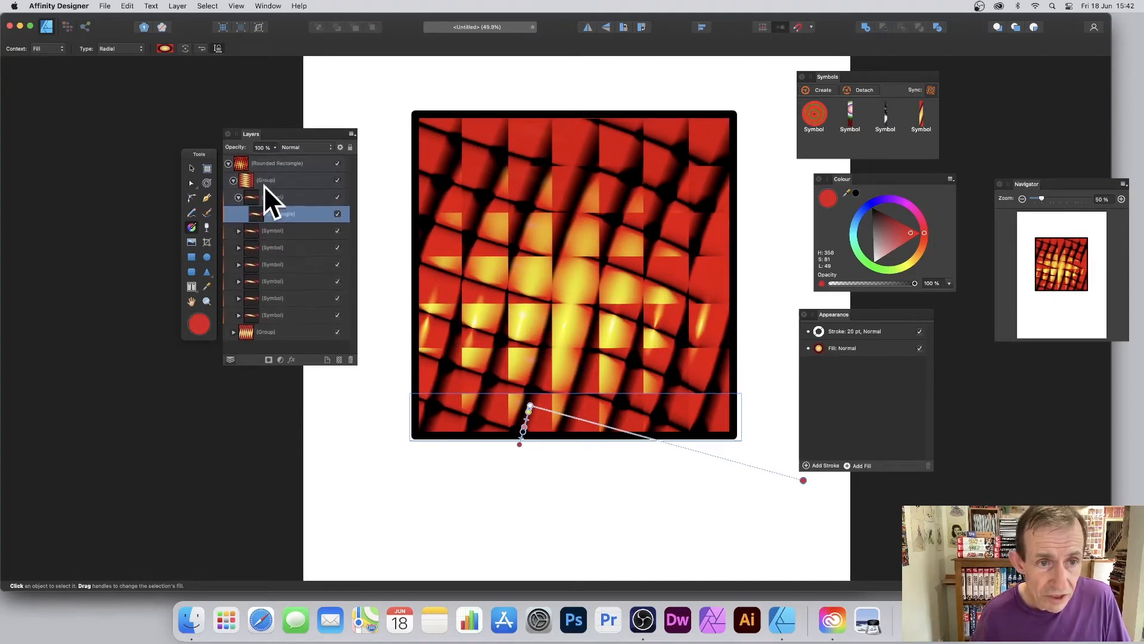
# Step: Set the rotated group's blend mode to Difference and shift the rectangle's gradient centre towards the square's lower-left corner
pyautogui.click(279, 180)
pyautogui.click(301, 147)
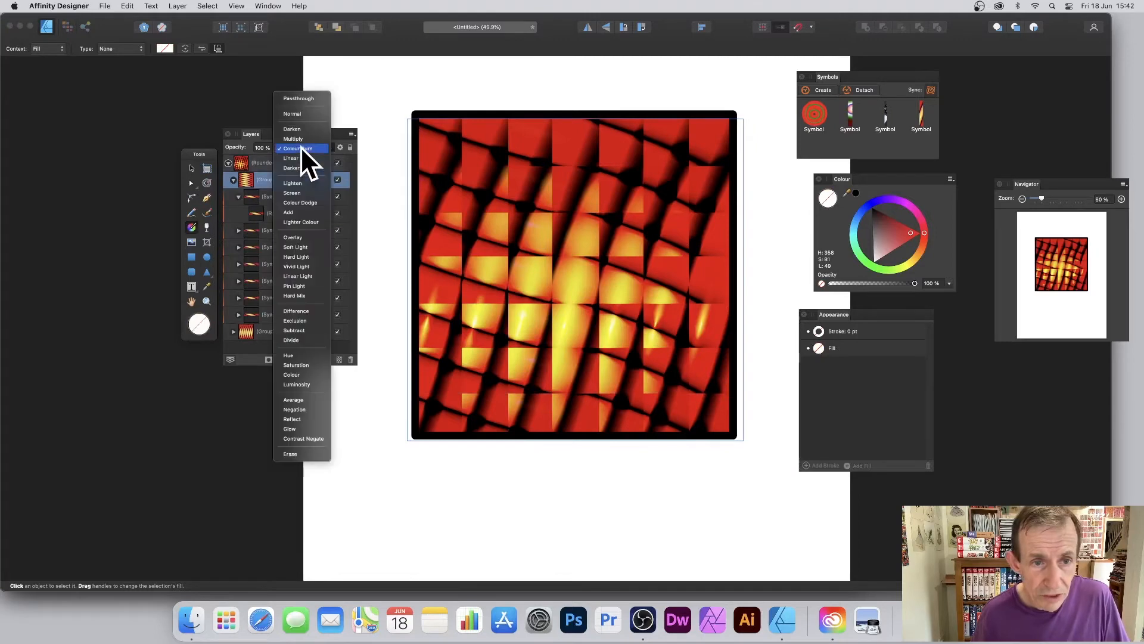
pyautogui.click(302, 310)
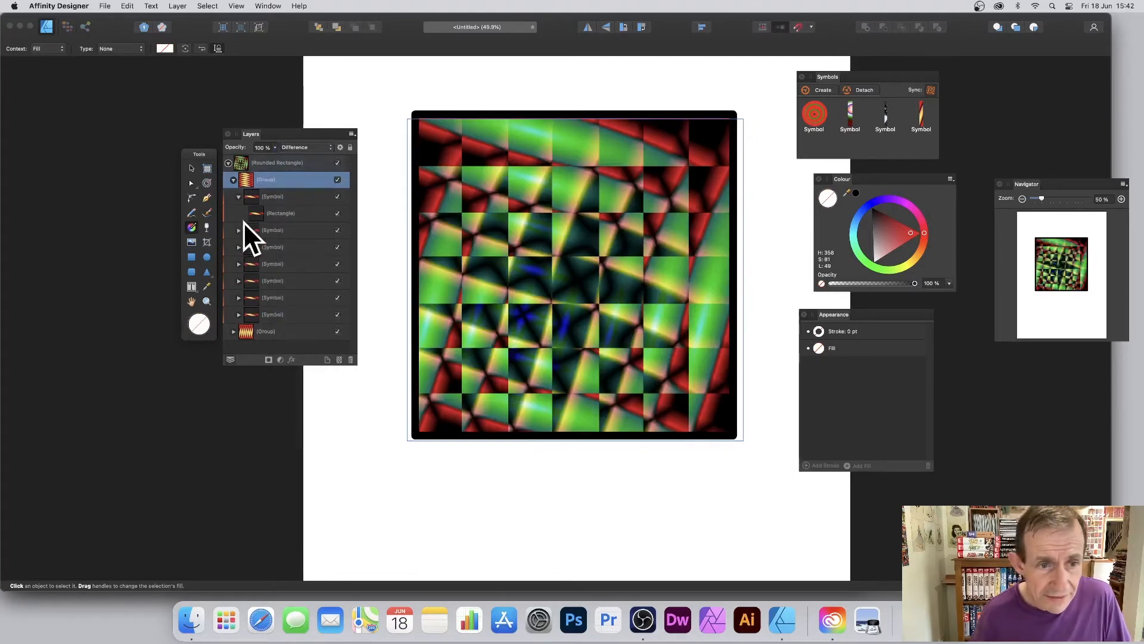
pyautogui.click(280, 215)
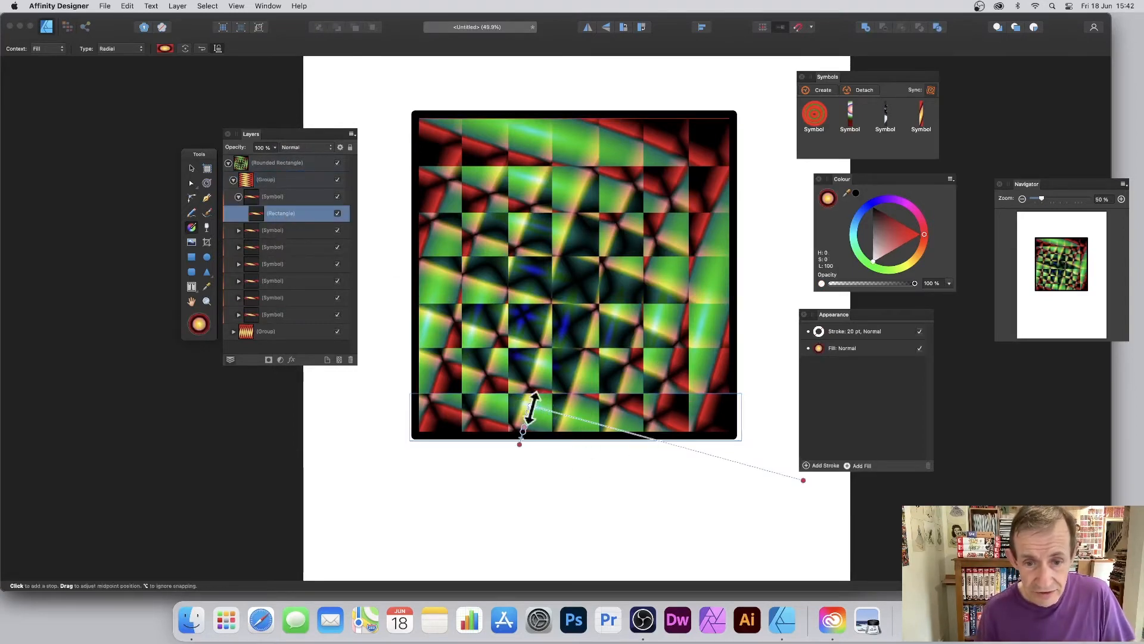
pyautogui.moveTo(531, 406); pyautogui.dragTo(442, 386)
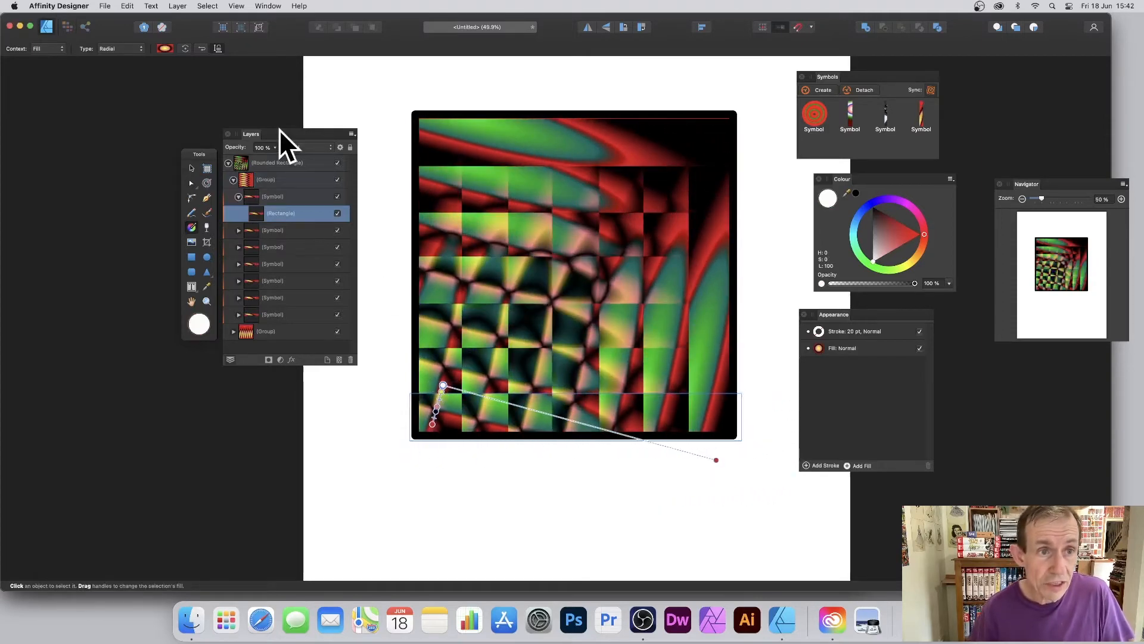
# Step: Add a blue stop at 29% to the radial gradient and redraw it diagonally from the square's lower left to its upper-right corner
pyautogui.click(164, 48)
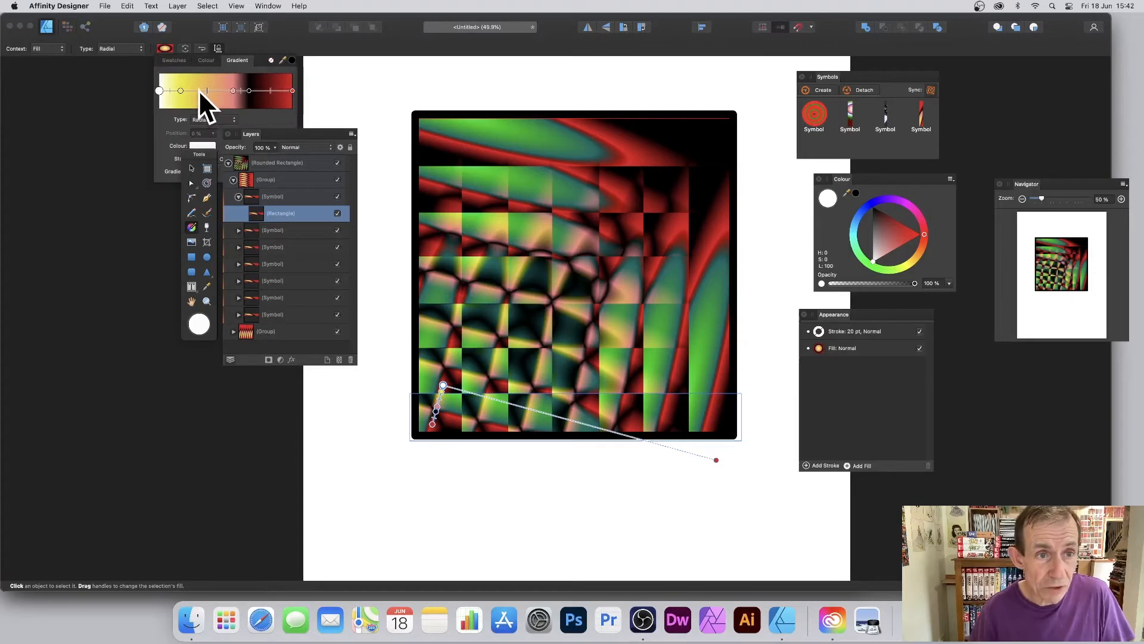
pyautogui.click(198, 90)
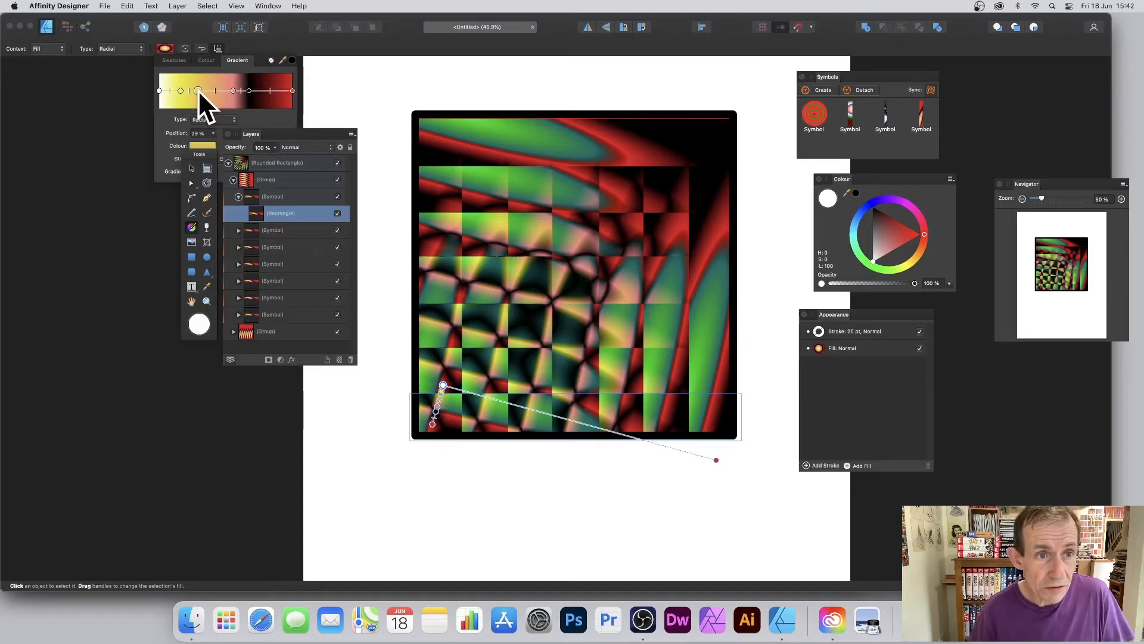
pyautogui.moveTo(260, 132); pyautogui.dragTo(294, 122)
pyautogui.click(204, 145)
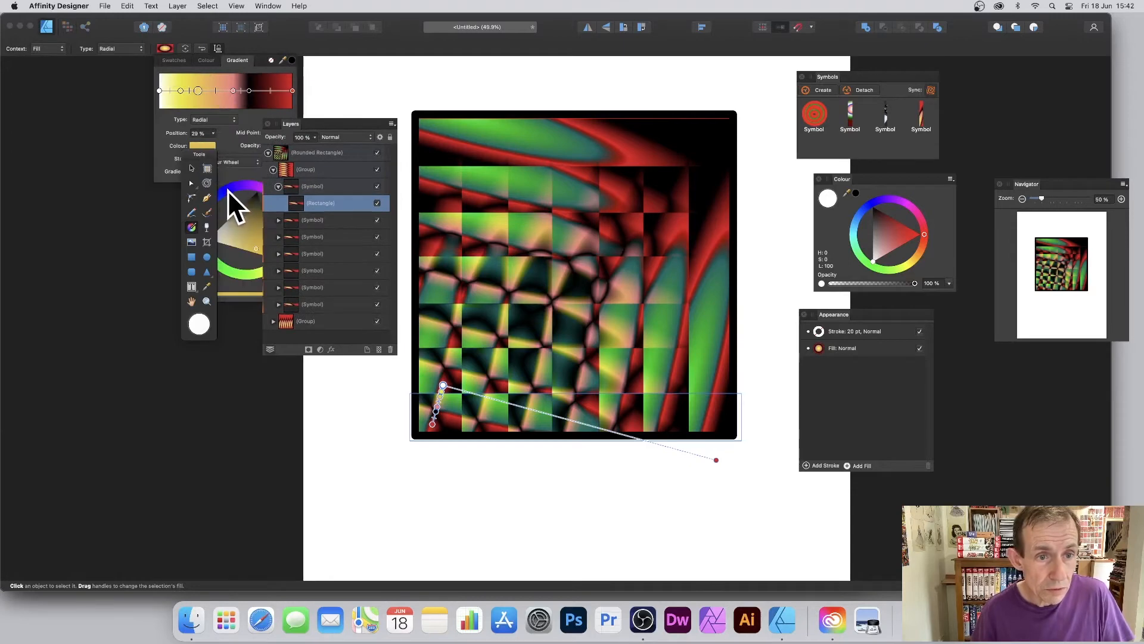
pyautogui.click(228, 191)
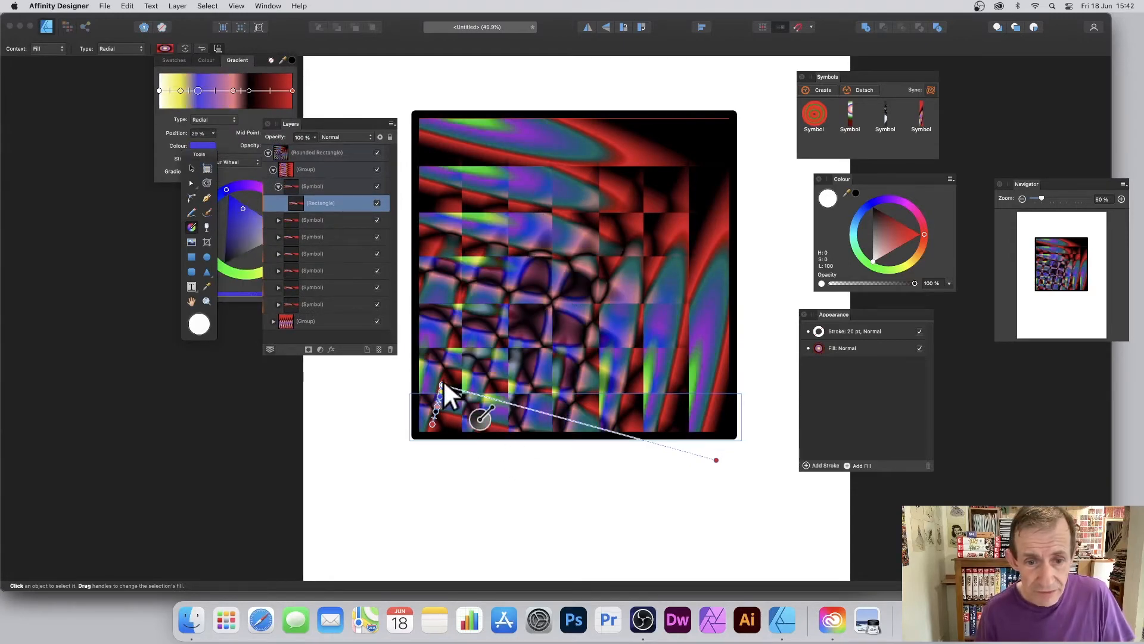
pyautogui.moveTo(442, 381); pyautogui.dragTo(719, 109)
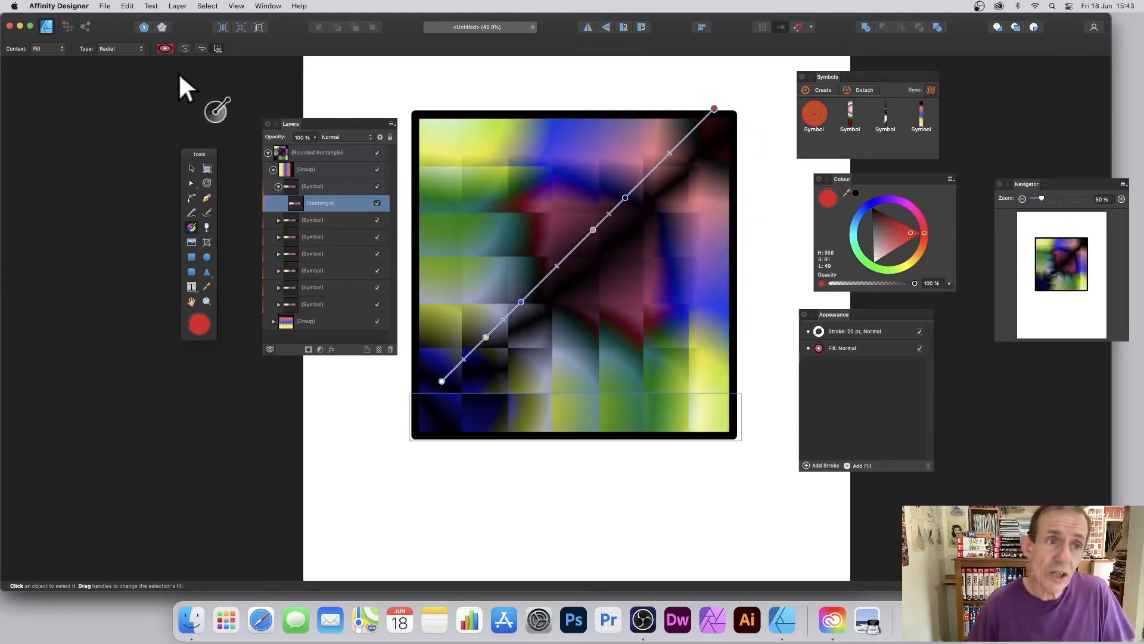
# Step: Try the Elliptical and Conical gradient types on the rectangle's fill
pyautogui.click(114, 49)
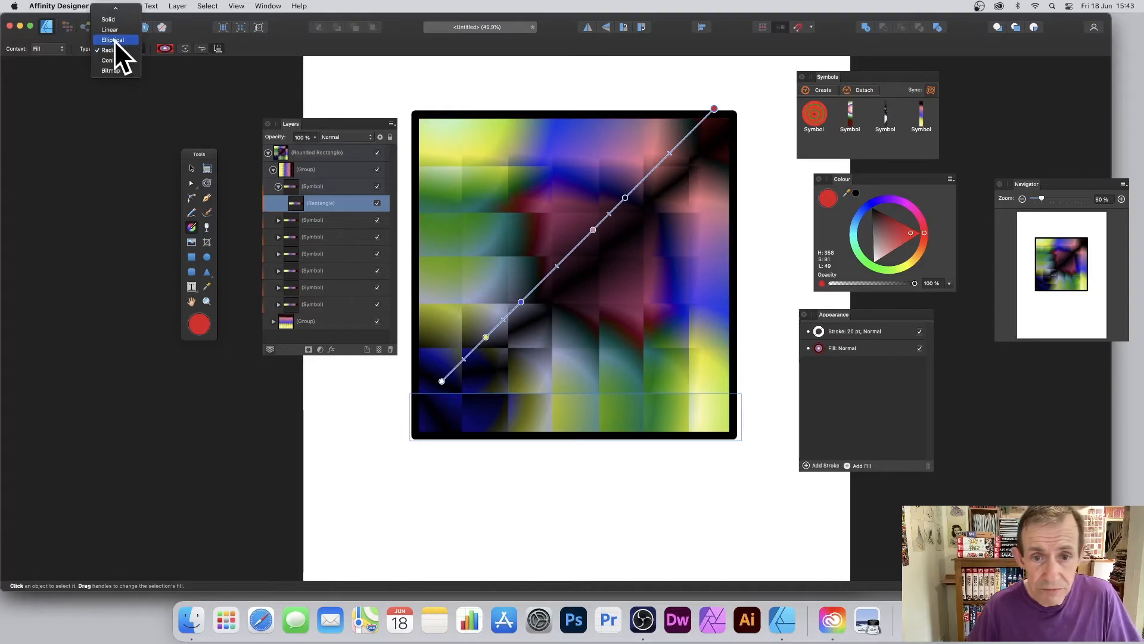
pyautogui.click(113, 40)
pyautogui.click(101, 45)
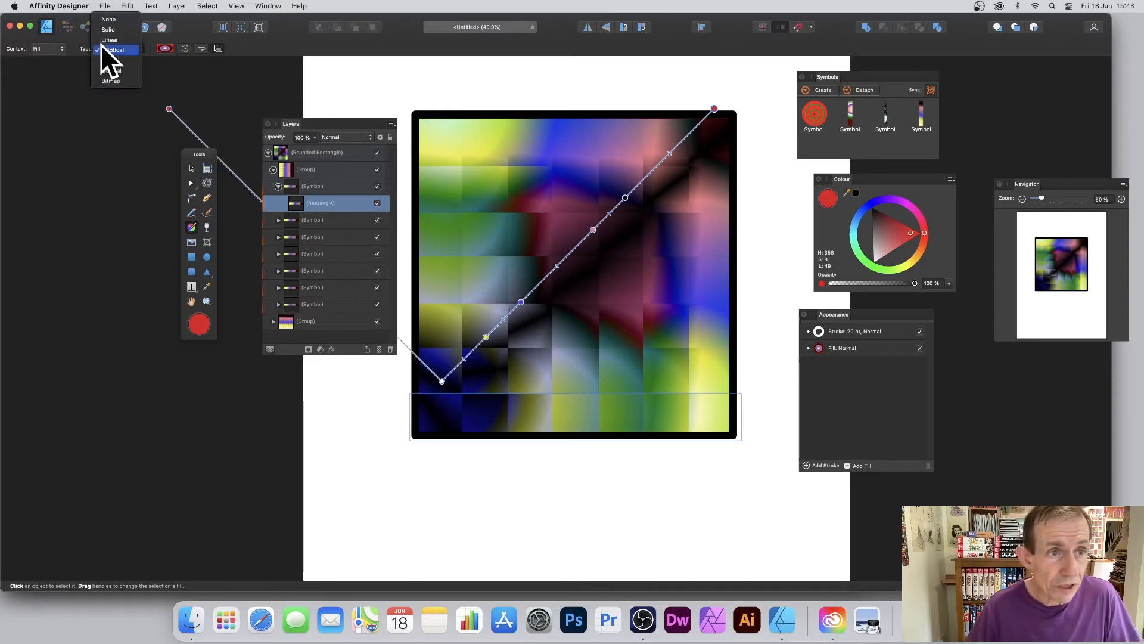
pyautogui.click(114, 69)
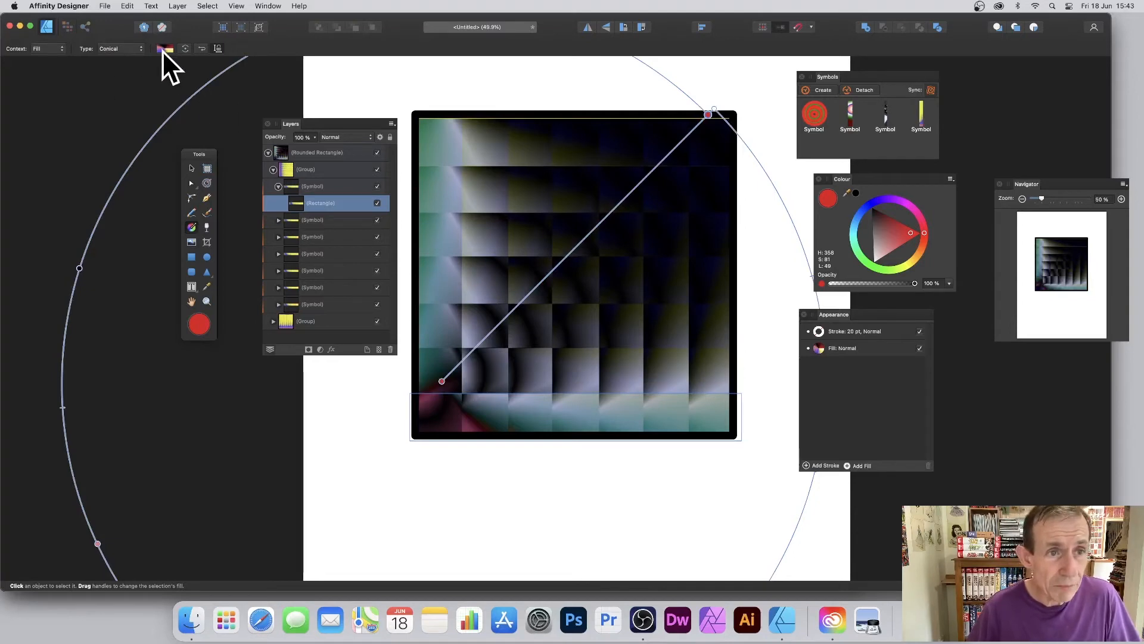
# Step: Change the rectangle's fill to a Bitmap using IMG_0276.jpg, moving the fill's origin to the strip's lower edge and shrinking its span
pyautogui.click(117, 50)
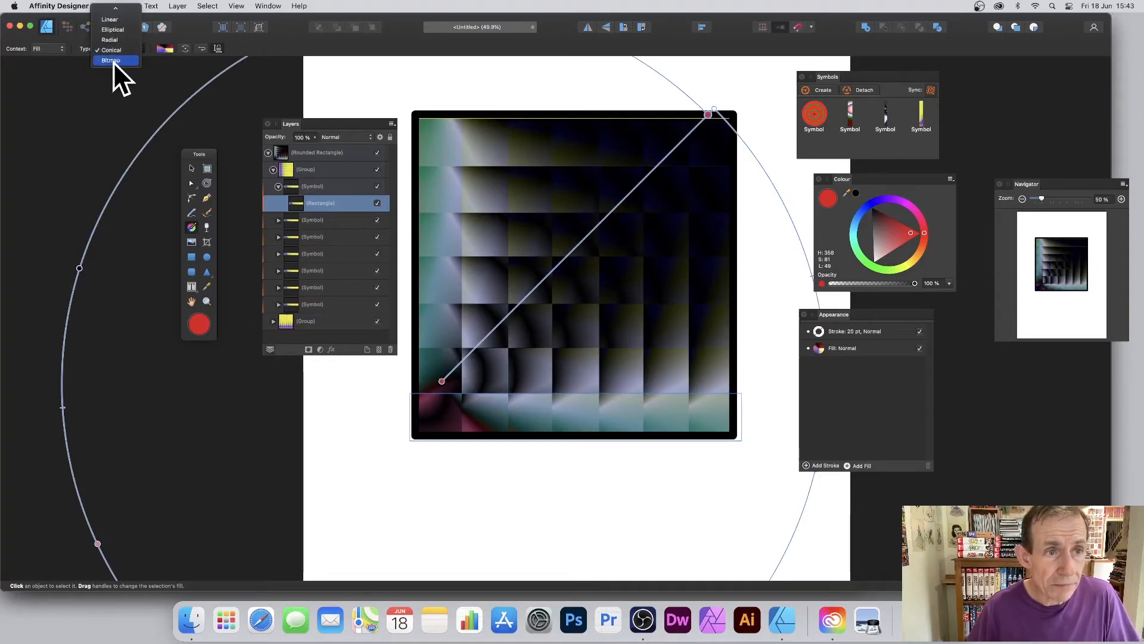
pyautogui.click(113, 61)
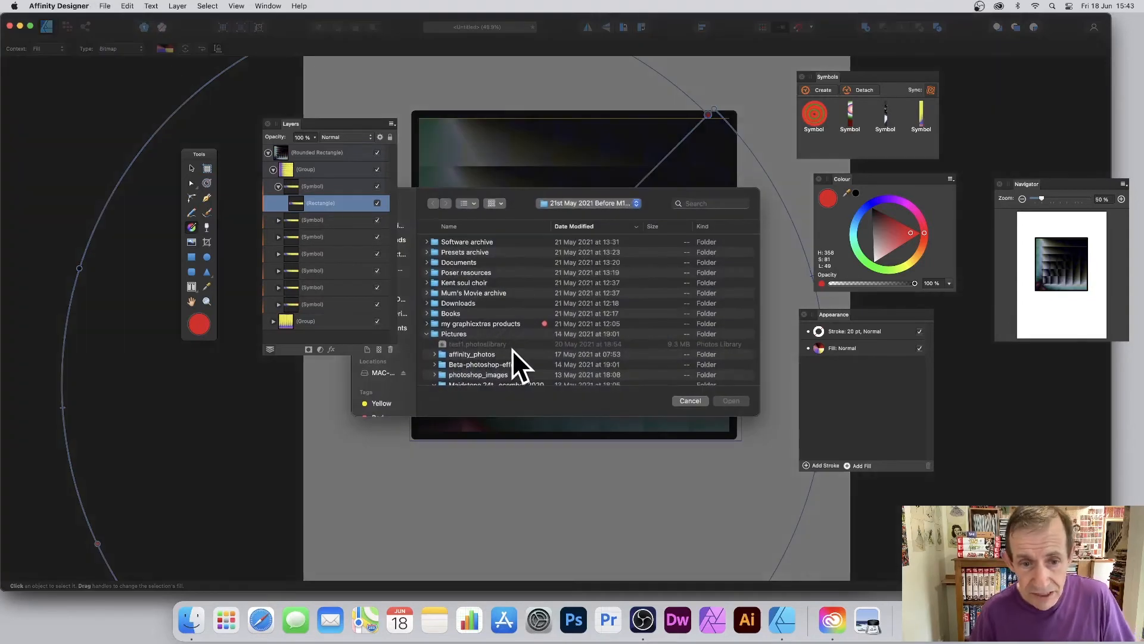
pyautogui.scroll(-3, 512, 349)
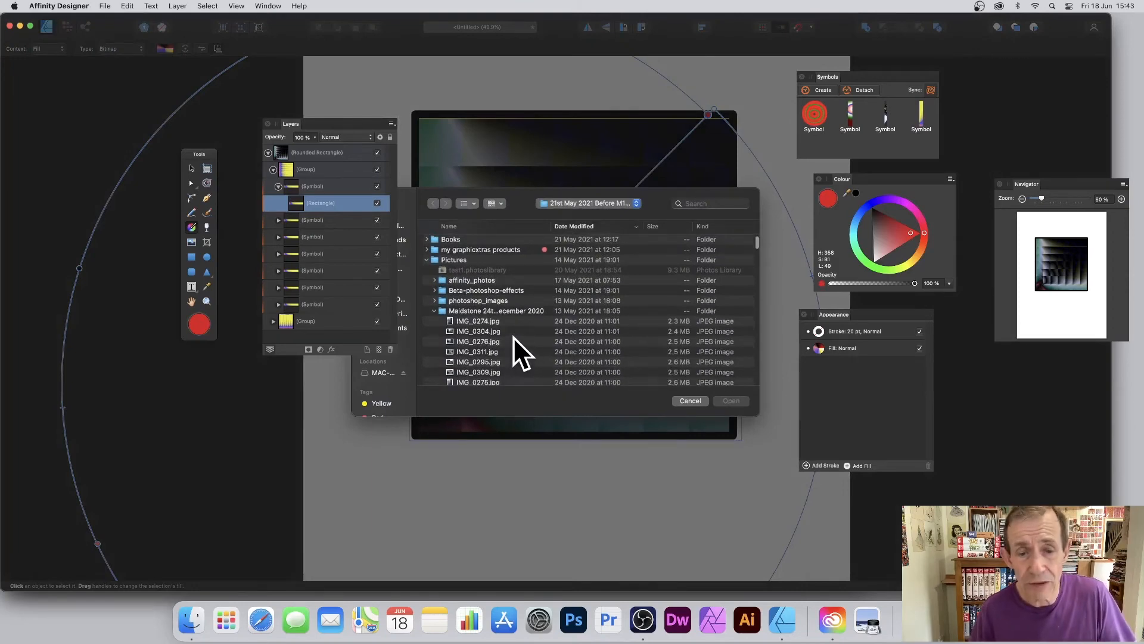
pyautogui.click(485, 342)
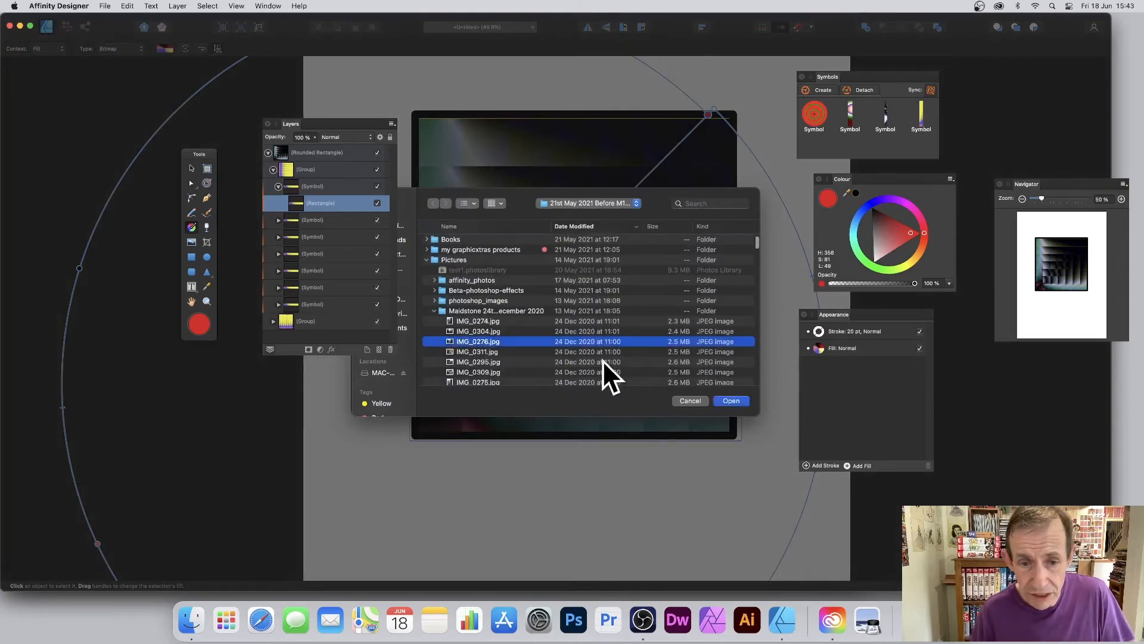
pyautogui.click(730, 401)
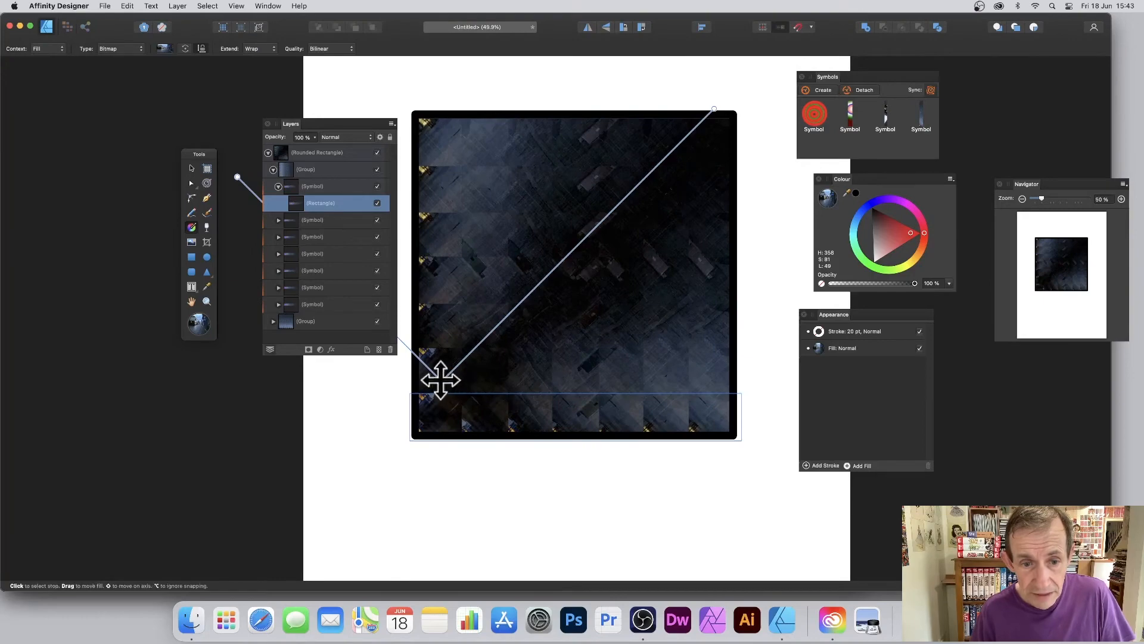
pyautogui.moveTo(441, 381); pyautogui.dragTo(500, 436)
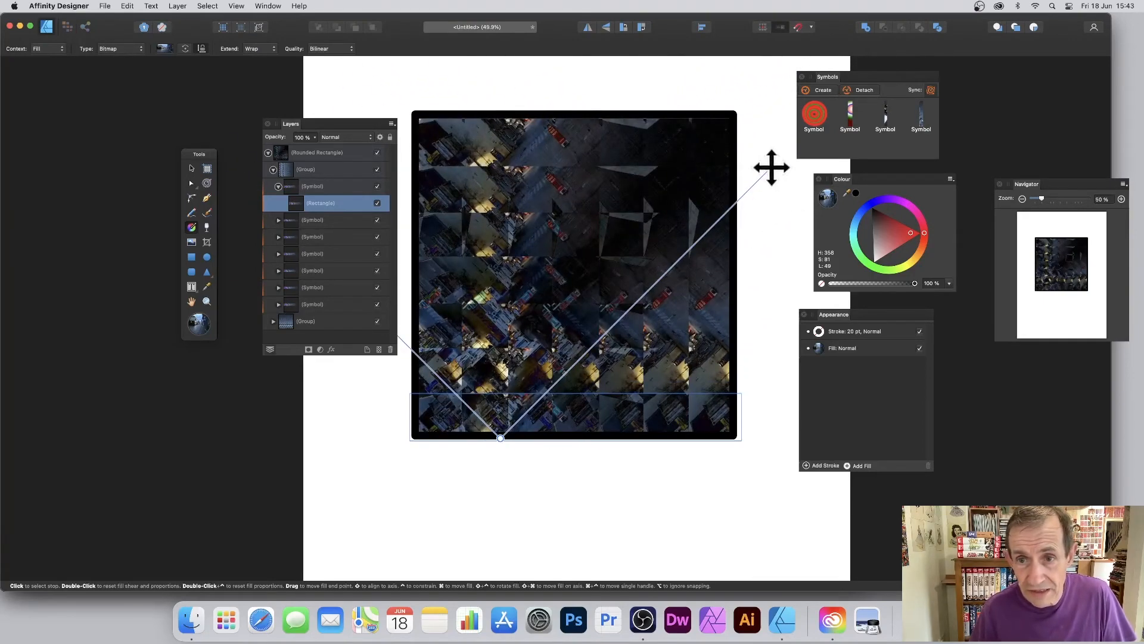
pyautogui.moveTo(772, 166); pyautogui.dragTo(715, 286)
# Step: Convert the rectangle to curves and reshape it by pulling its upper-left node inward and bending the adjoining segment
pyautogui.press('v')
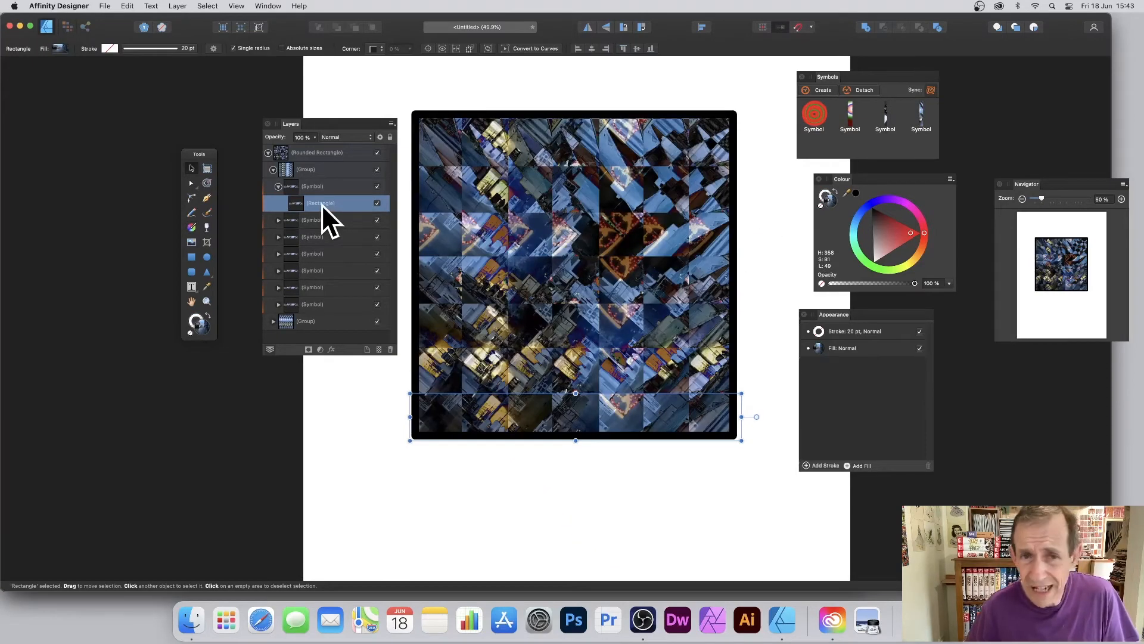
pyautogui.click(543, 49)
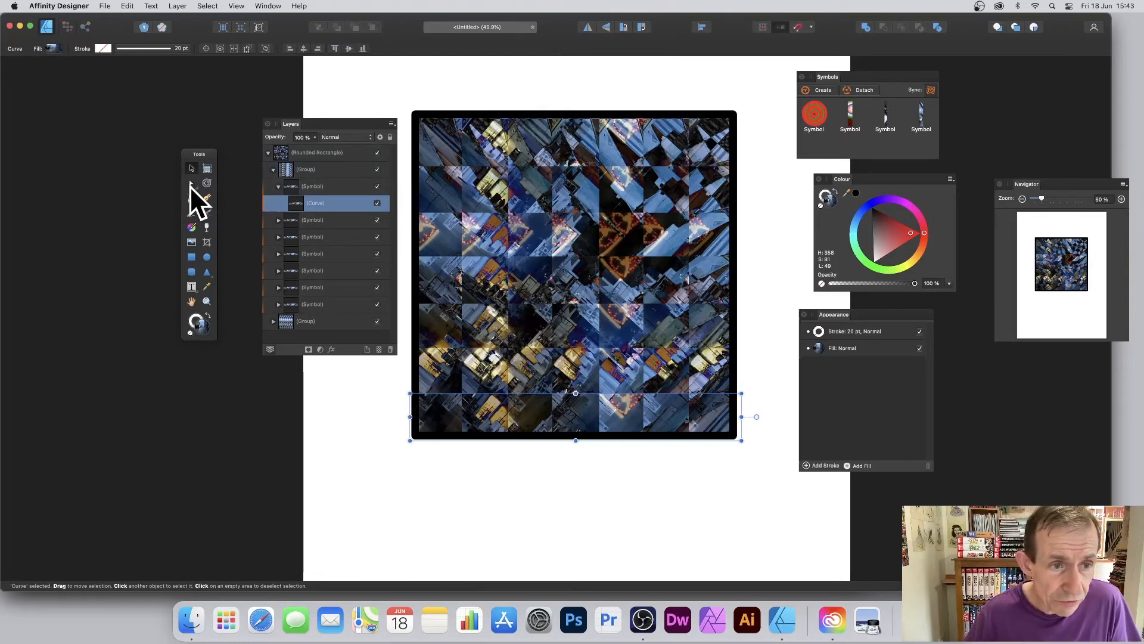
pyautogui.moveTo(190, 186); pyautogui.dragTo(243, 187)
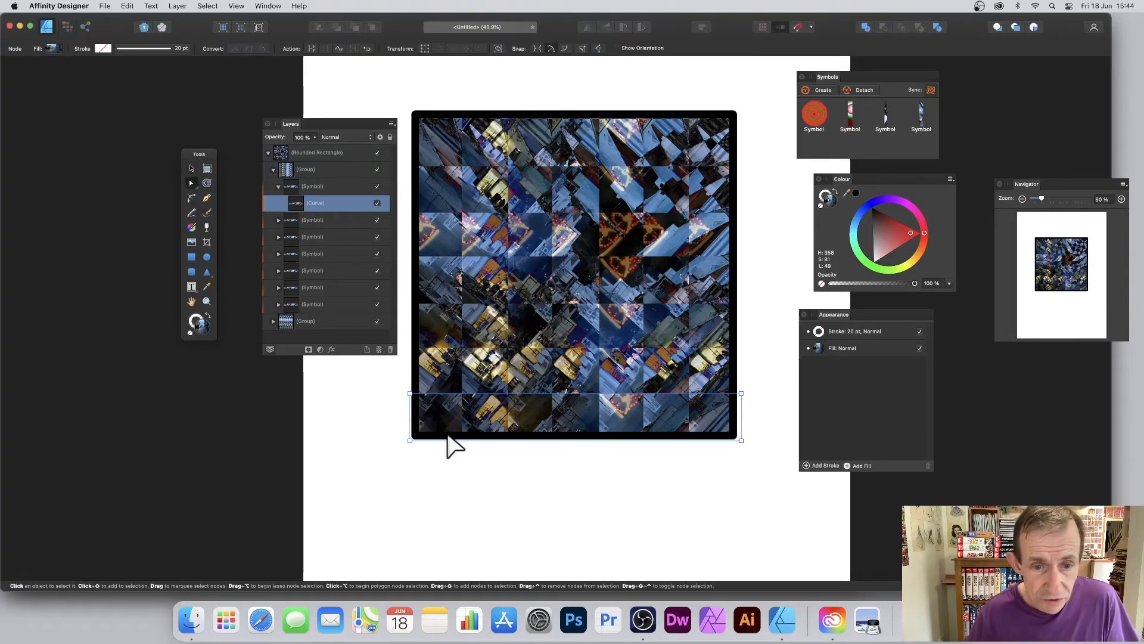
pyautogui.moveTo(412, 394); pyautogui.dragTo(517, 345)
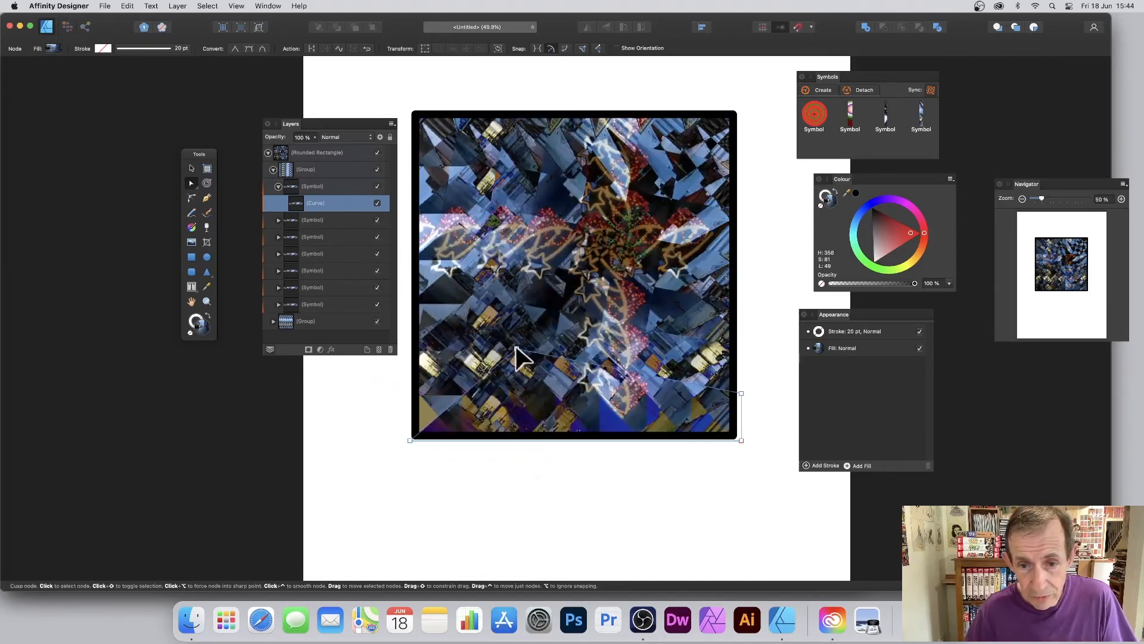
pyautogui.moveTo(584, 362); pyautogui.dragTo(476, 269)
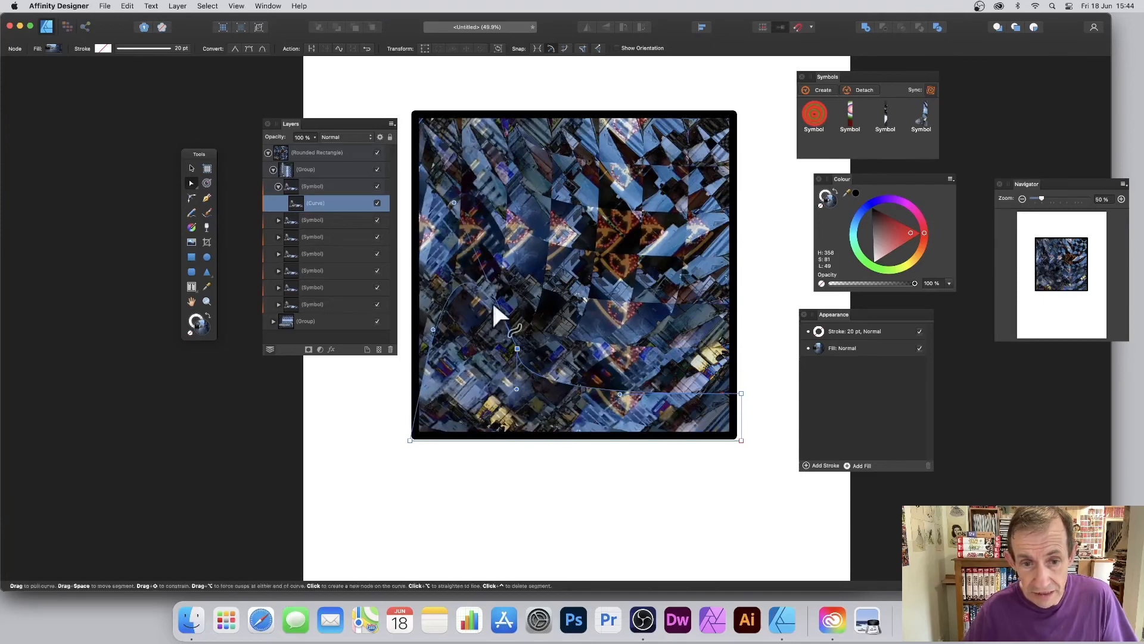
pyautogui.moveTo(493, 307); pyautogui.dragTo(506, 344)
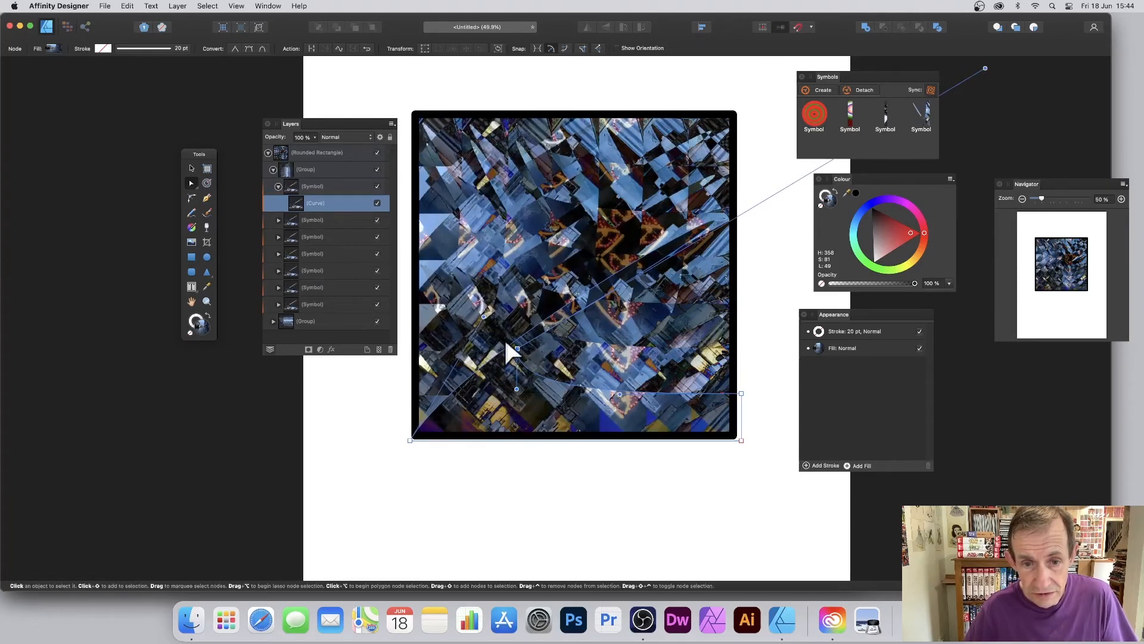
pyautogui.click(473, 355)
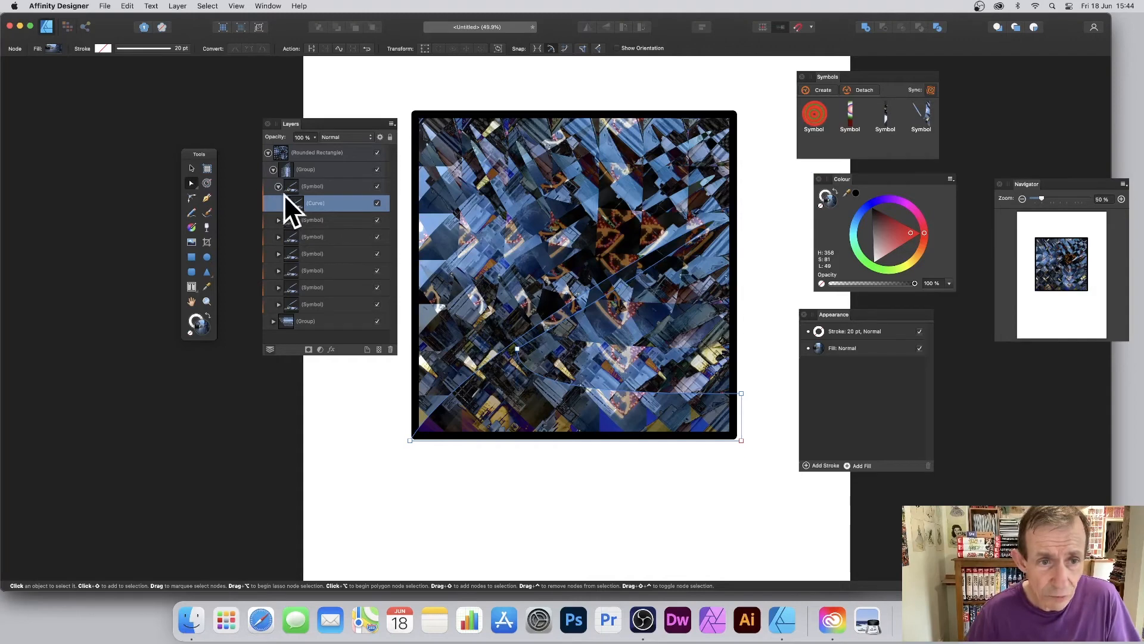
# Step: Draw a small red-filled ellipse below the square, placed in the rotated group above its first symbol
pyautogui.click(317, 187)
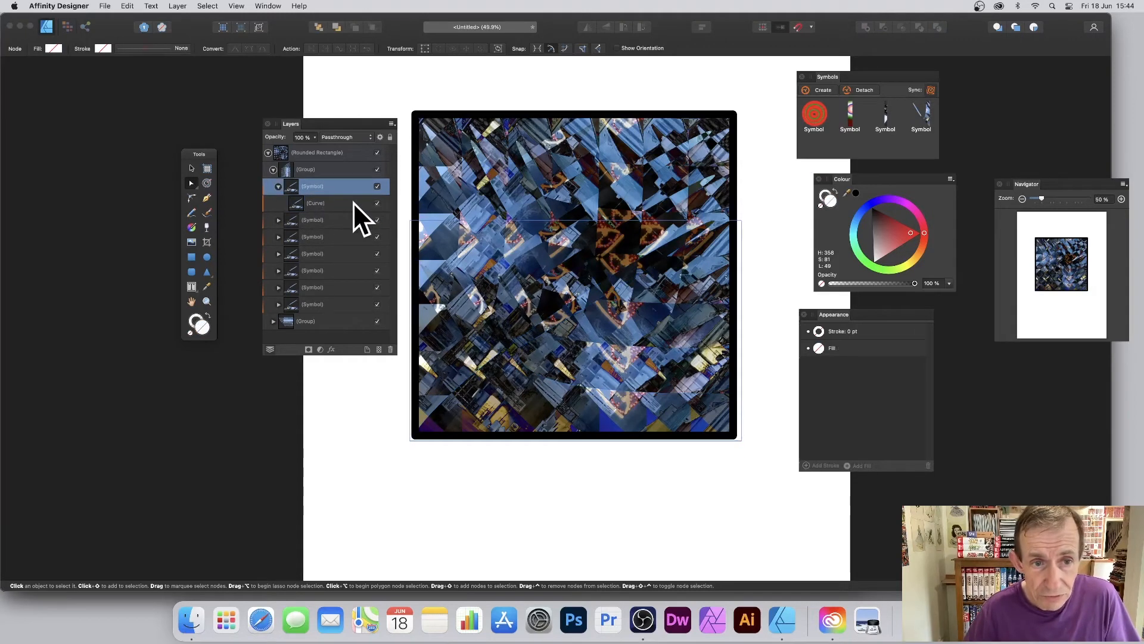
pyautogui.moveTo(384, 355); pyautogui.dragTo(370, 448)
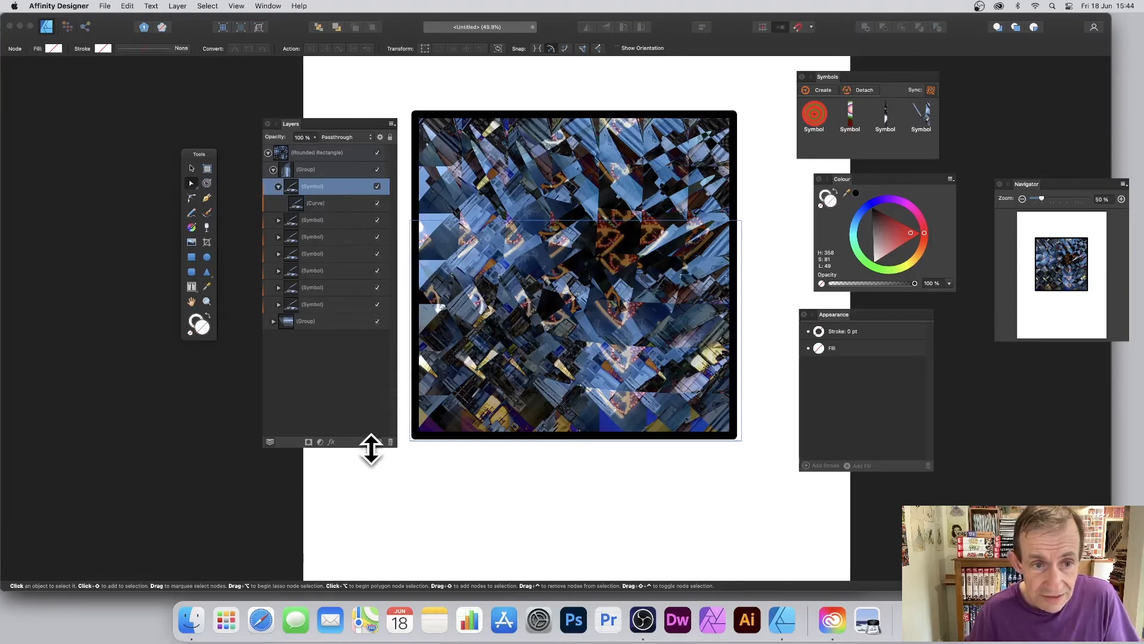
pyautogui.click(206, 258)
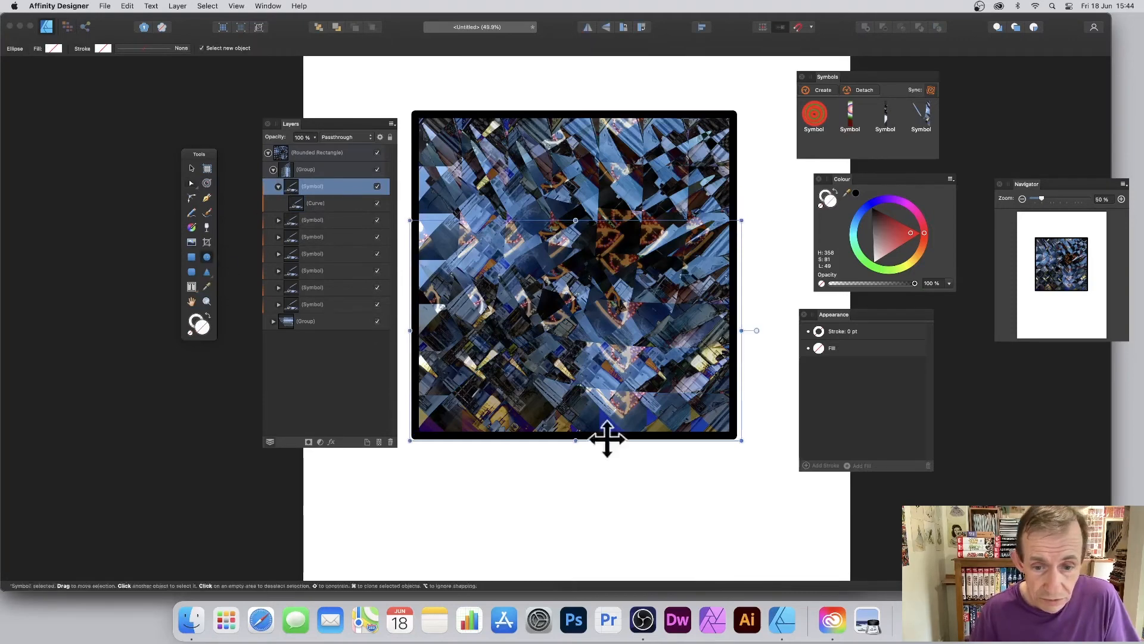
pyautogui.moveTo(540, 472); pyautogui.dragTo(587, 523)
pyautogui.moveTo(901, 234); pyautogui.dragTo(917, 232)
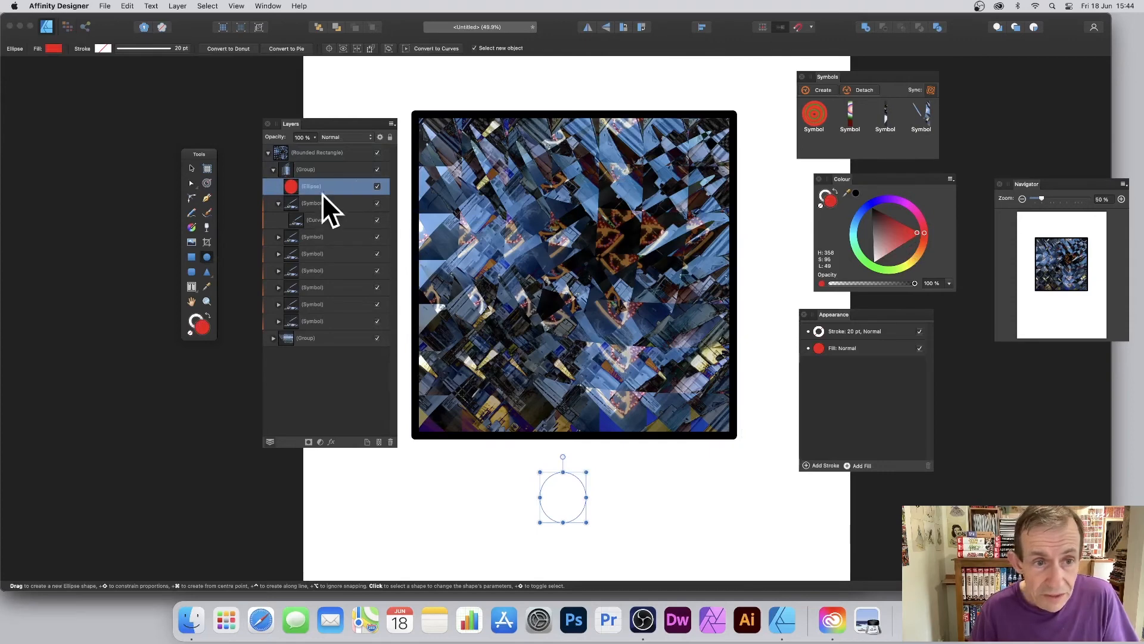
pyautogui.click(192, 168)
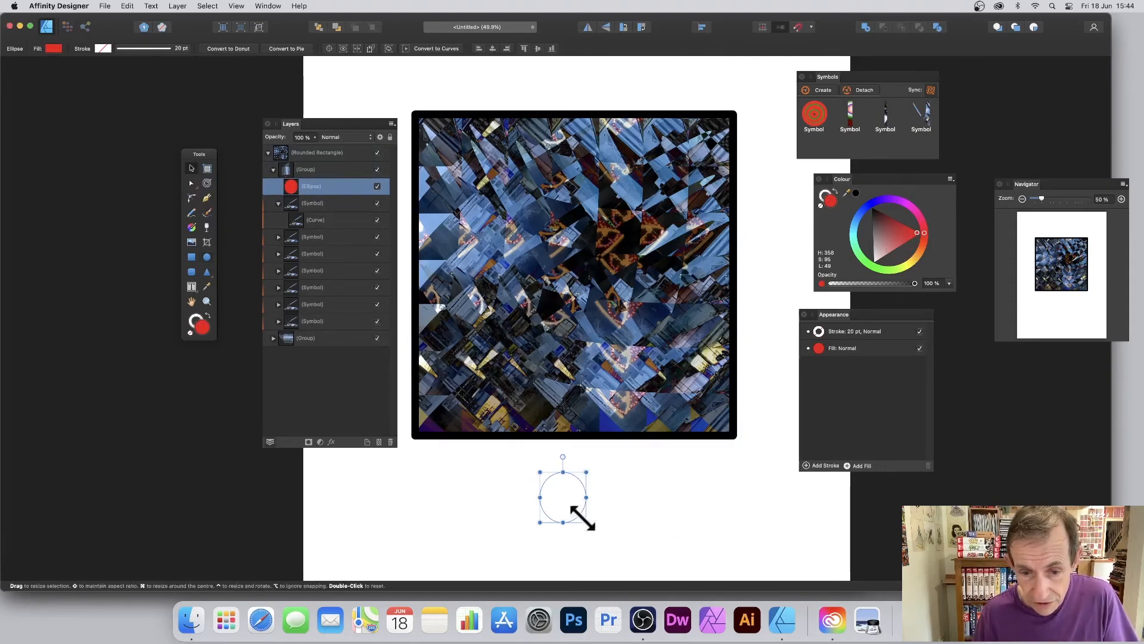
# Step: Shrink the red ellipse to about half its size and move it into the lower middle of the patterned square
pyautogui.moveTo(585, 521); pyautogui.dragTo(564, 500)
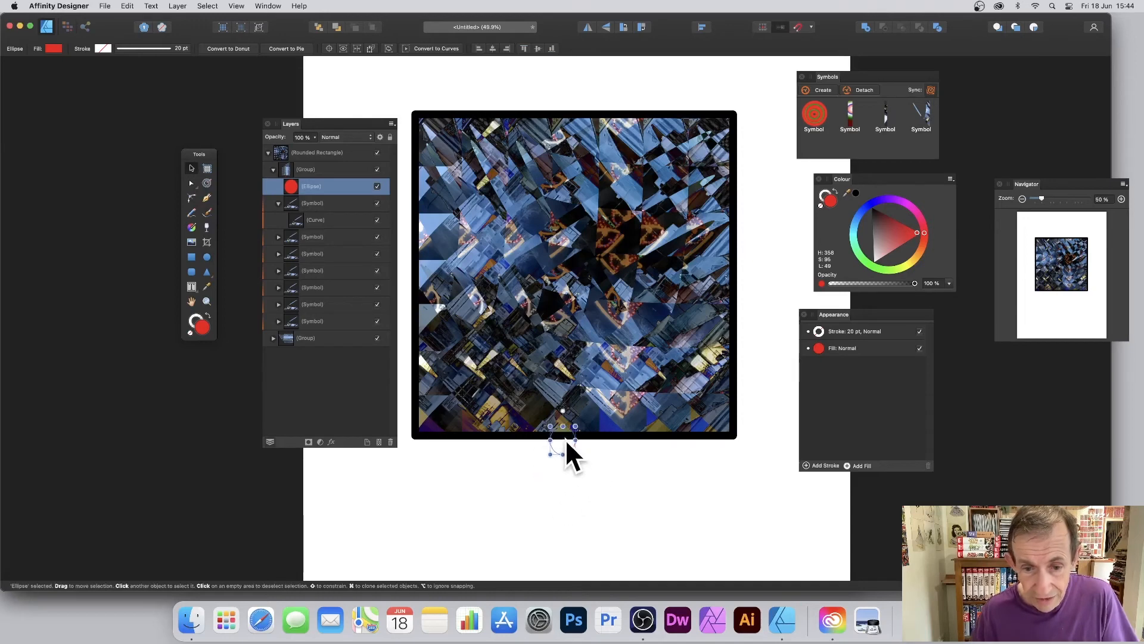
pyautogui.moveTo(619, 391); pyautogui.dragTo(571, 253)
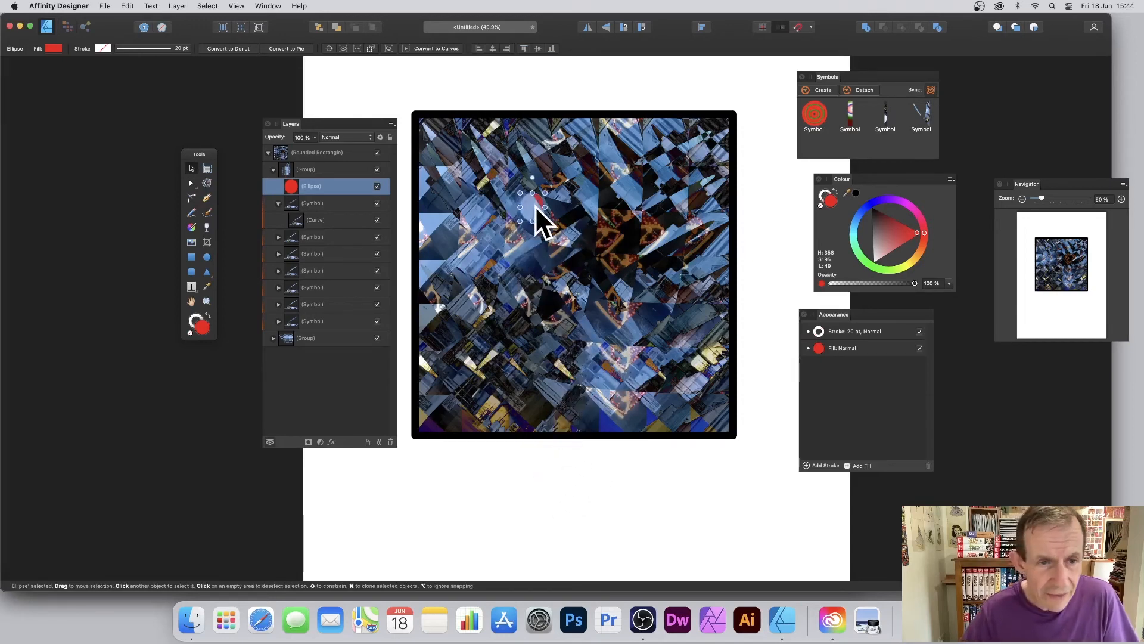
pyautogui.moveTo(536, 205); pyautogui.dragTo(536, 204)
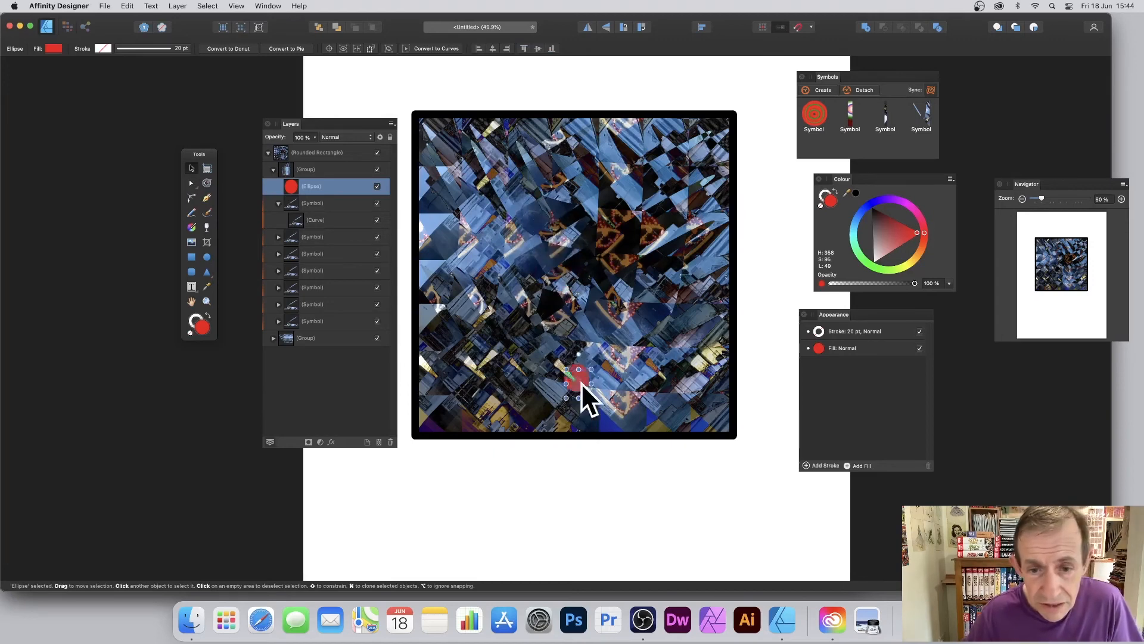
pyautogui.moveTo(593, 463); pyautogui.dragTo(564, 367)
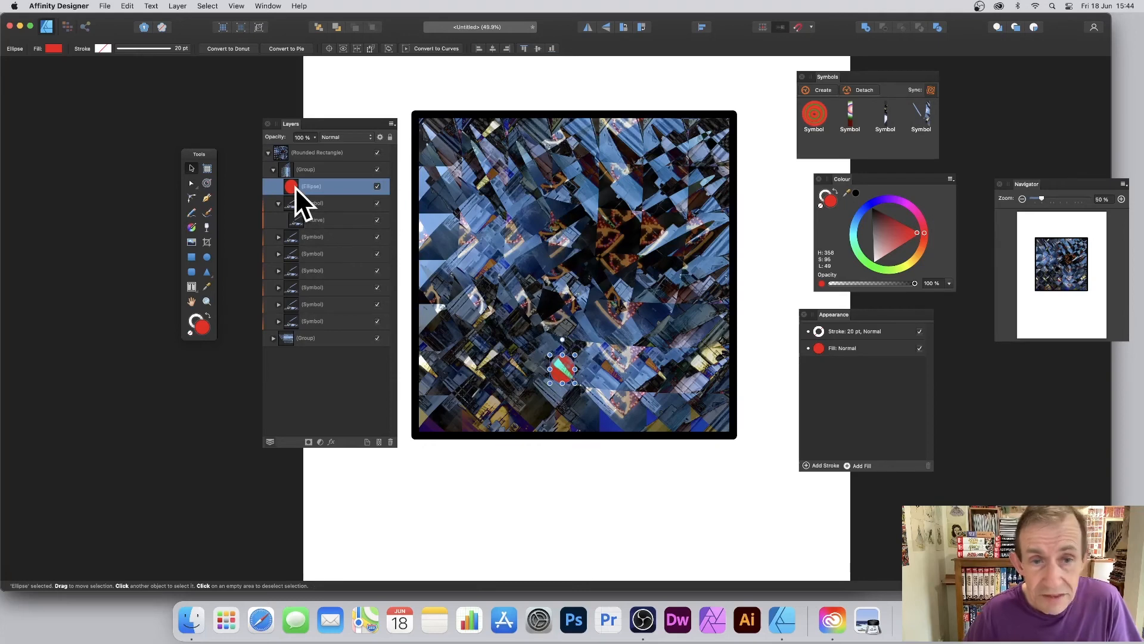
# Step: Nest the ellipse inside the group's first symbol, above its curve, and narrow it into an upright oval
pyautogui.moveTo(295, 191); pyautogui.dragTo(298, 211)
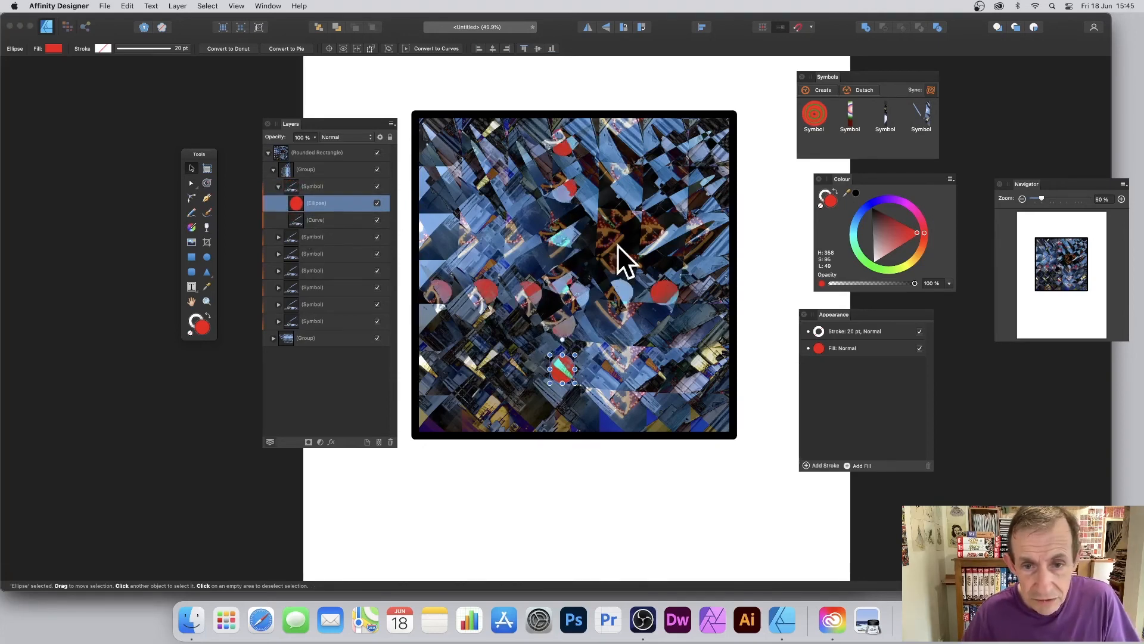
pyautogui.moveTo(575, 382)
pyautogui.mouseDown()
pyautogui.moveTo(568, 375)
pyautogui.moveTo(620, 412)
pyautogui.moveTo(587, 409)
pyautogui.moveTo(562, 381)
pyautogui.mouseUp()
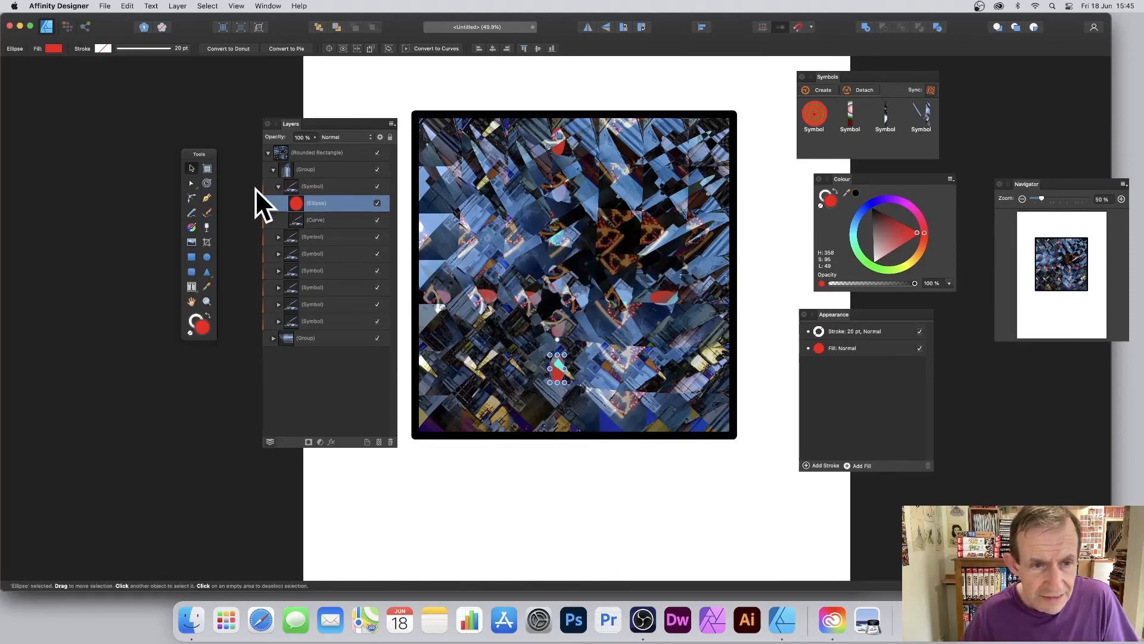
# Step: Expand the second, third and fourth symbols in the group to examine their linked ellipses, selecting the one in the fourth
pyautogui.click(278, 238)
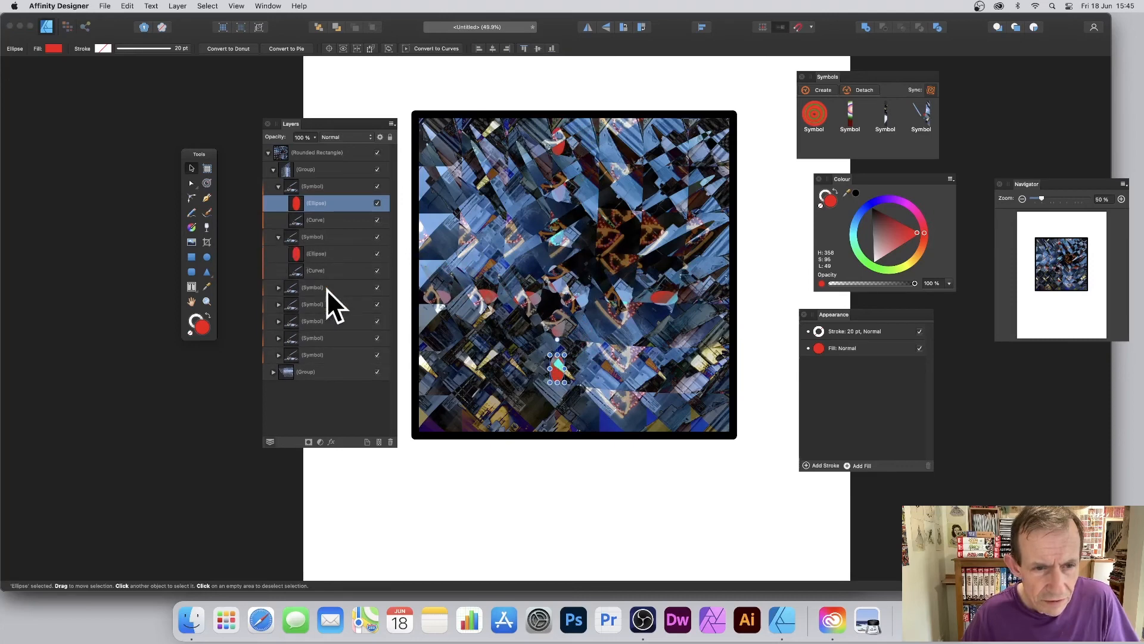
pyautogui.click(280, 287)
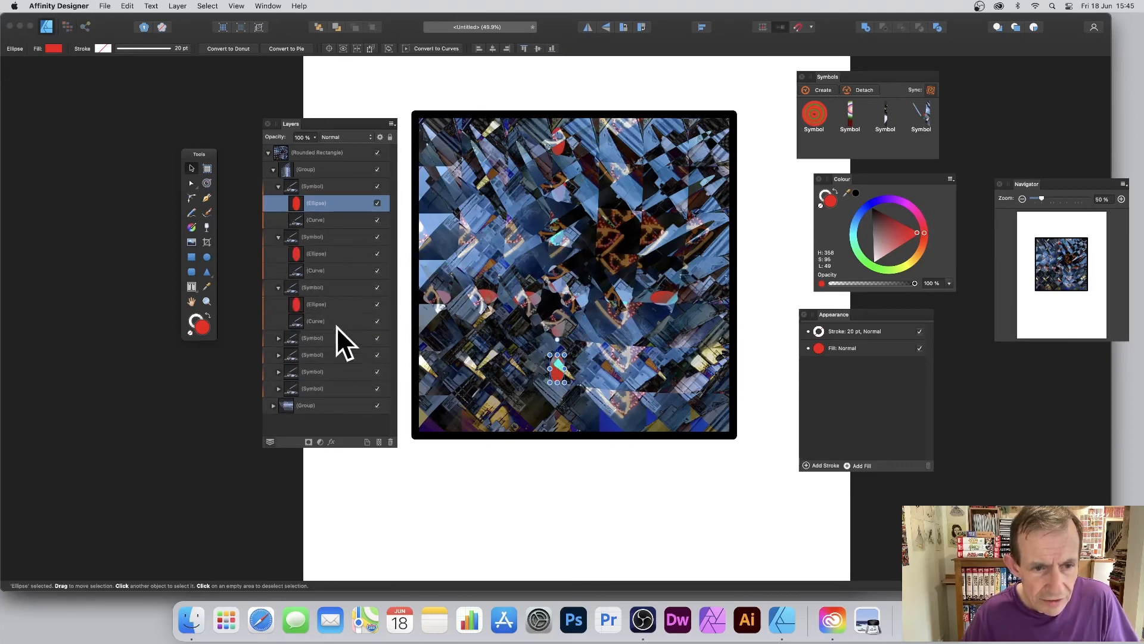
pyautogui.click(280, 338)
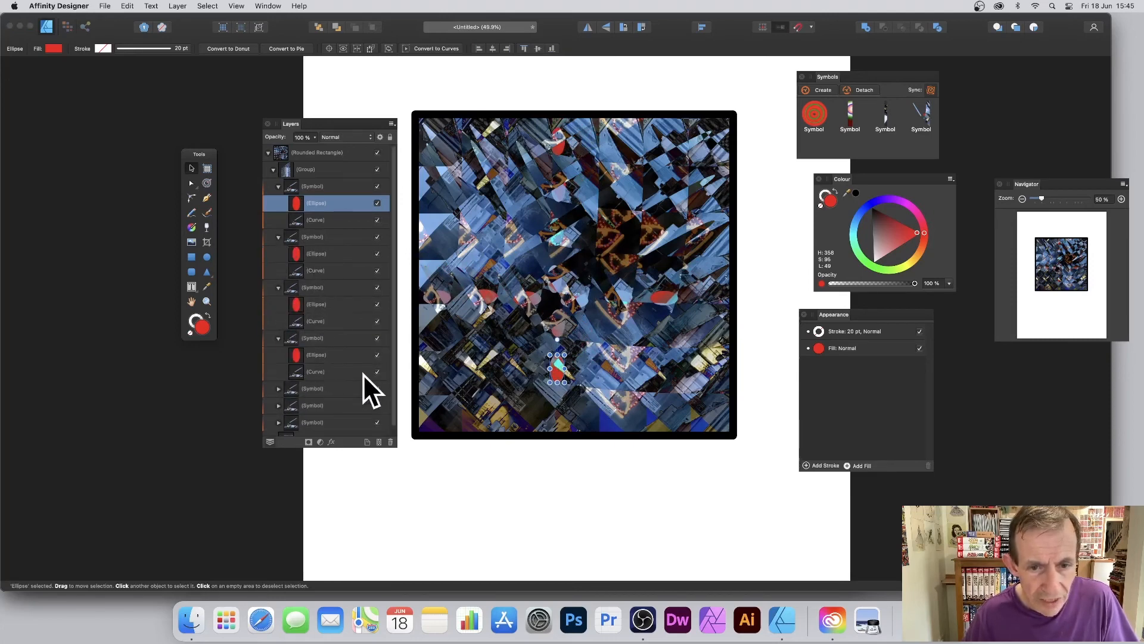
pyautogui.click(331, 354)
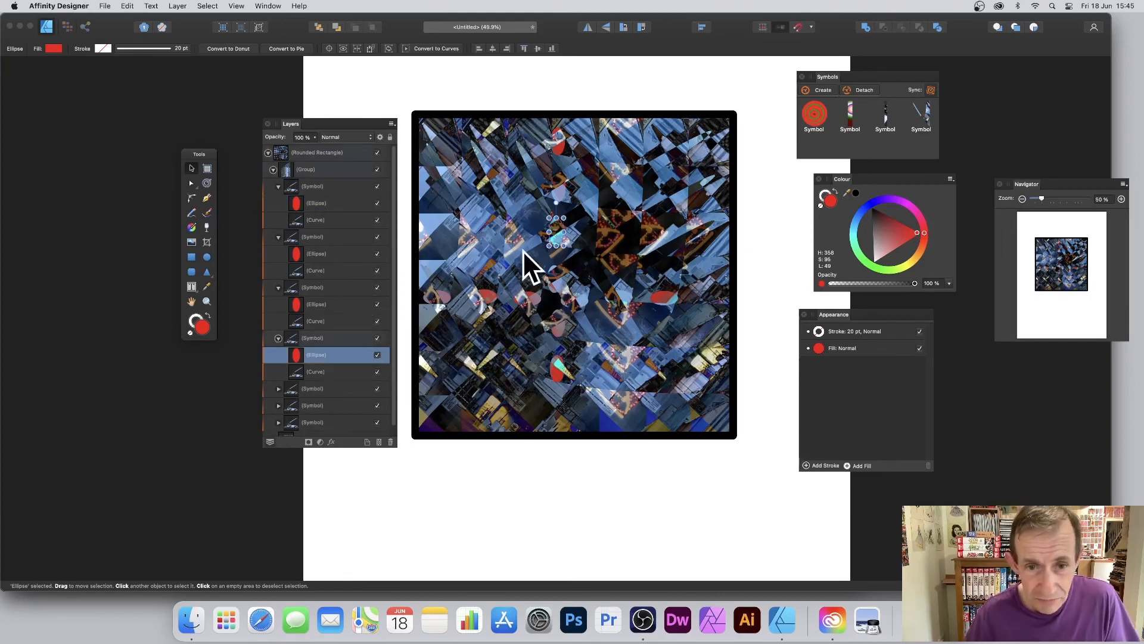
# Step: Hide the ellipse in the first symbol, collapse that symbol, and delete the linked ellipse from the second symbol
pyautogui.click(317, 203)
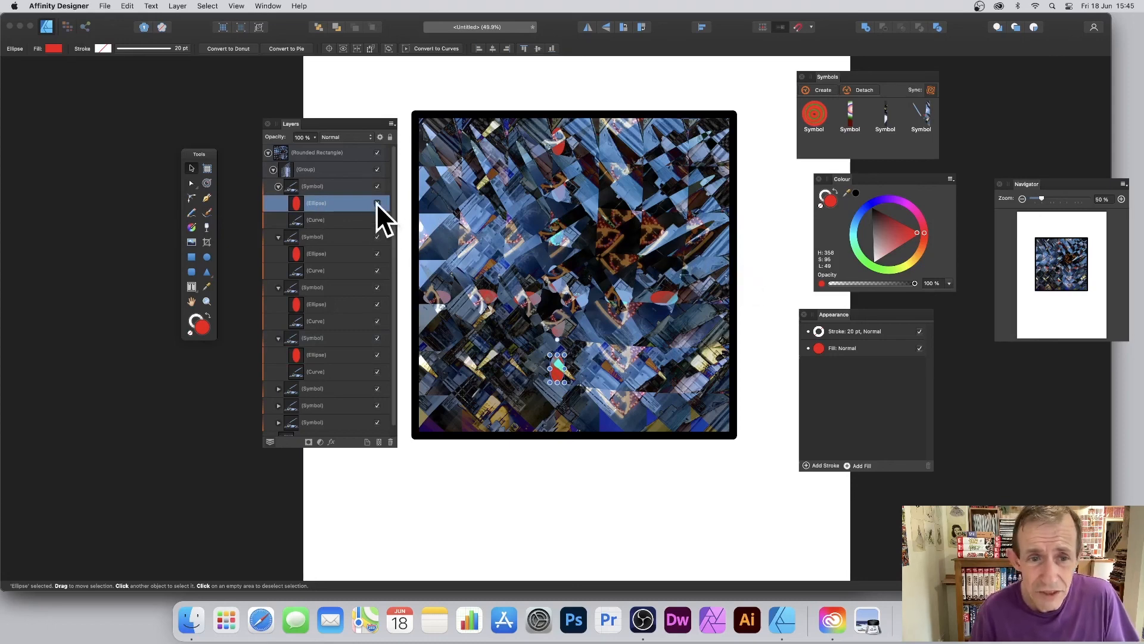
pyautogui.click(377, 203)
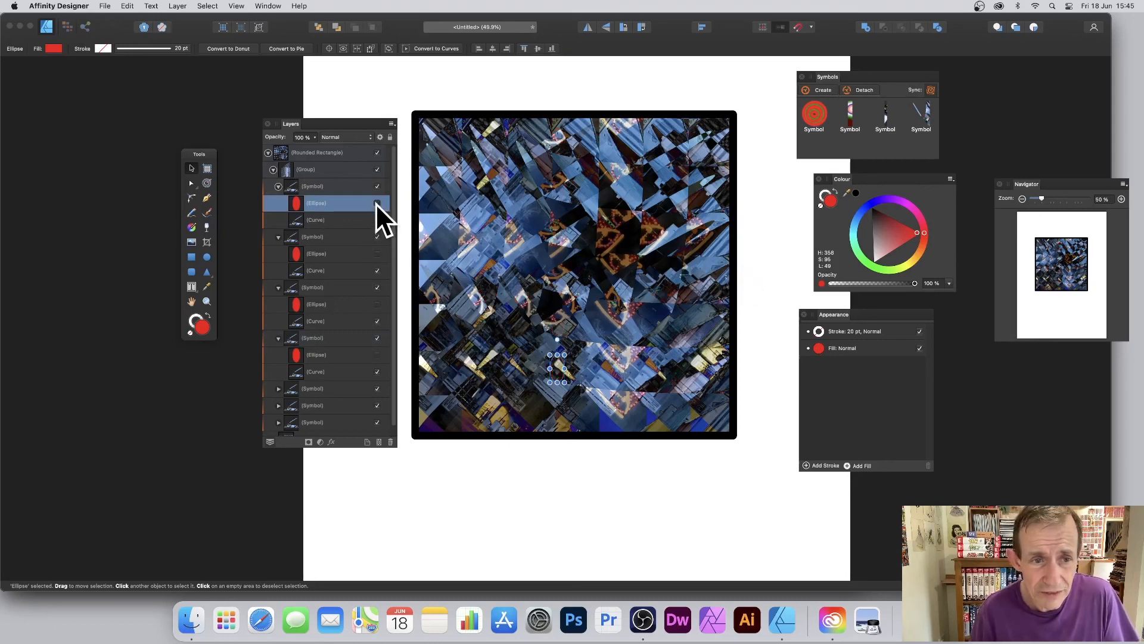
pyautogui.click(277, 186)
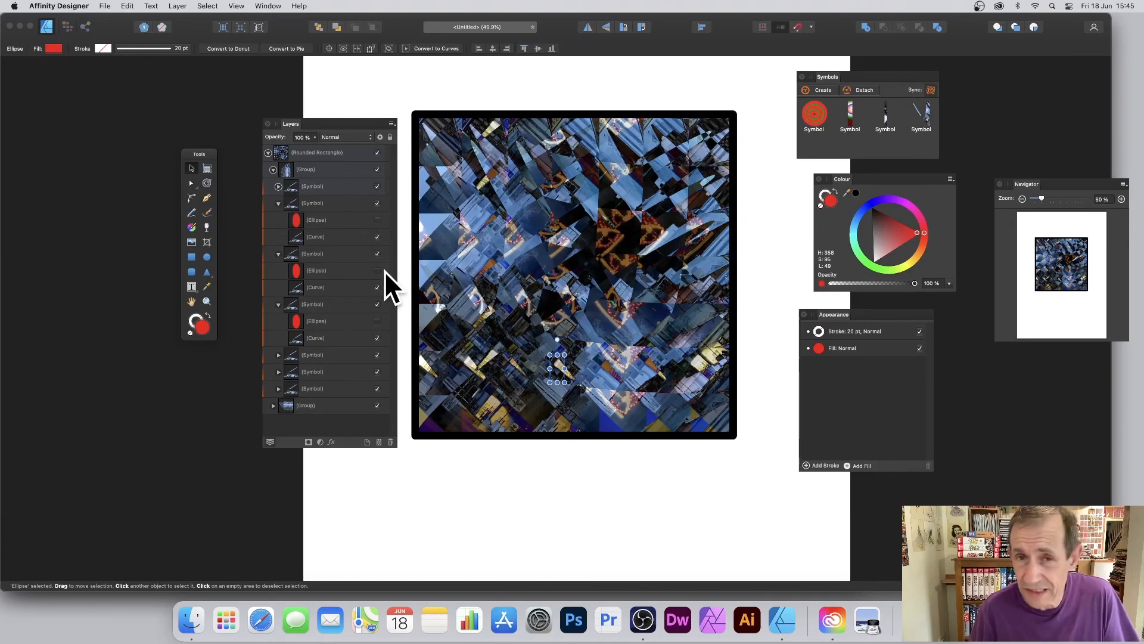
pyautogui.click(323, 221)
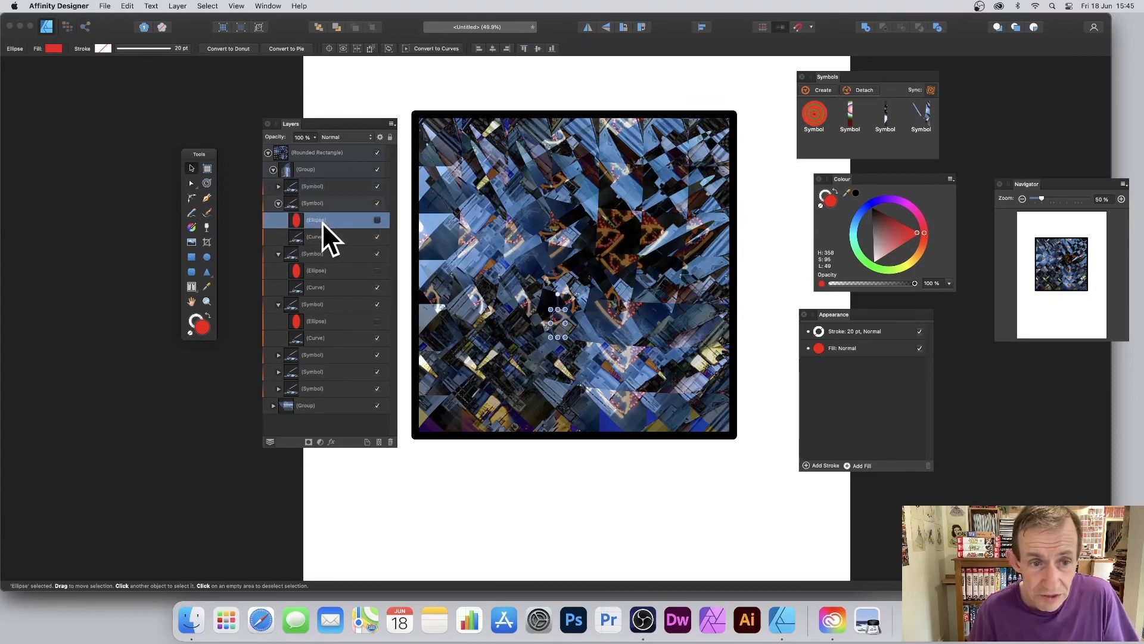
pyautogui.click(390, 442)
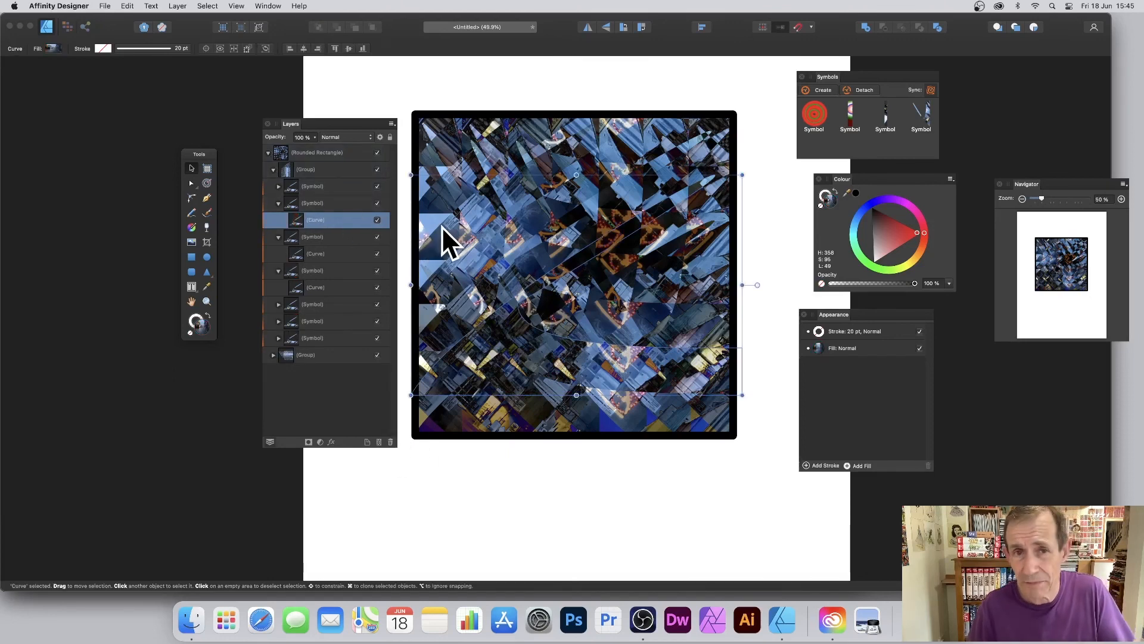